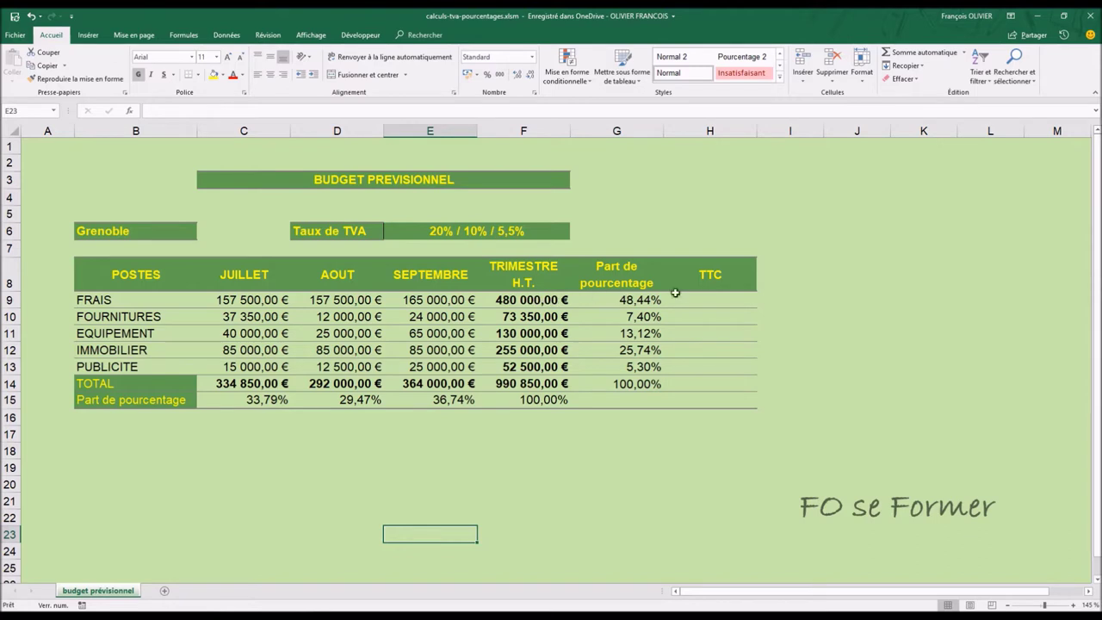
- Enter the trial formula =F9*1,205 in H9 for FRAIS
left_click(706, 299)
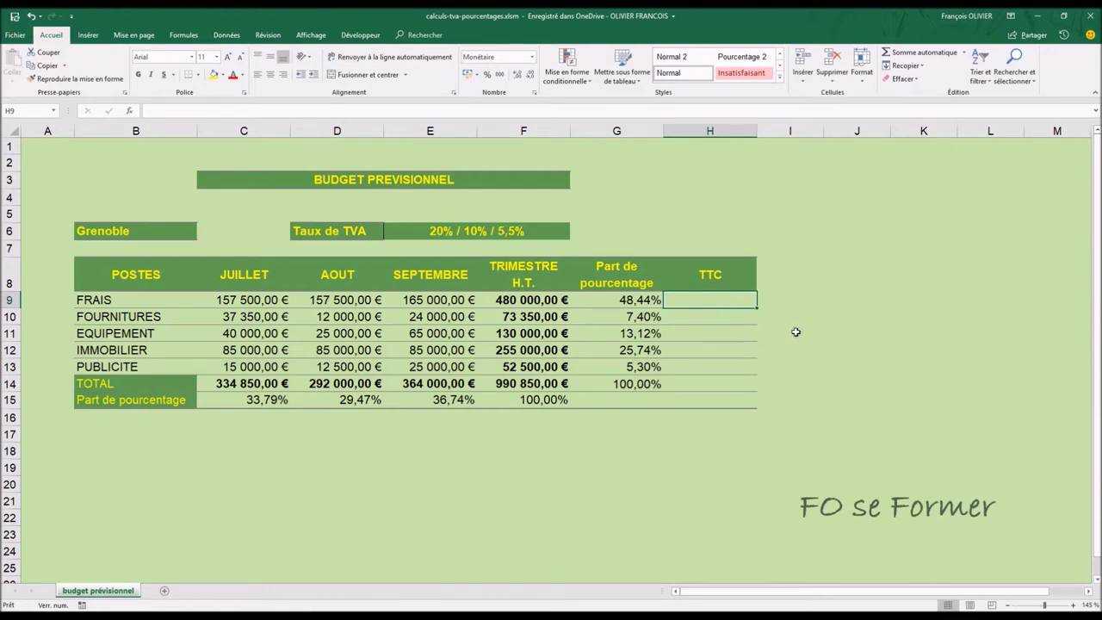
type("=")
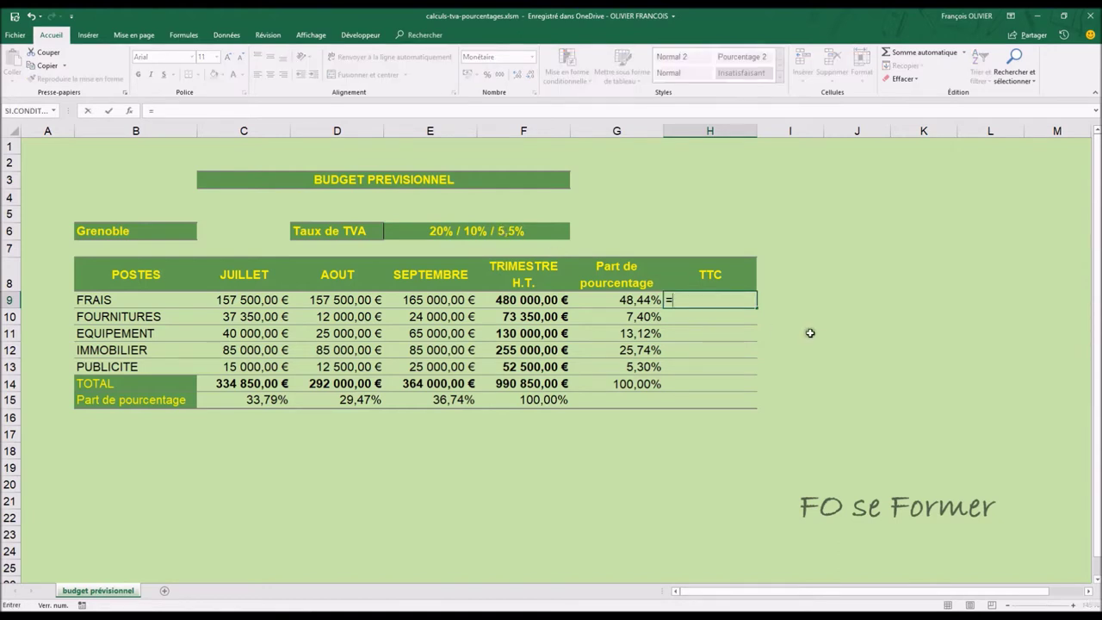
left_click(551, 297)
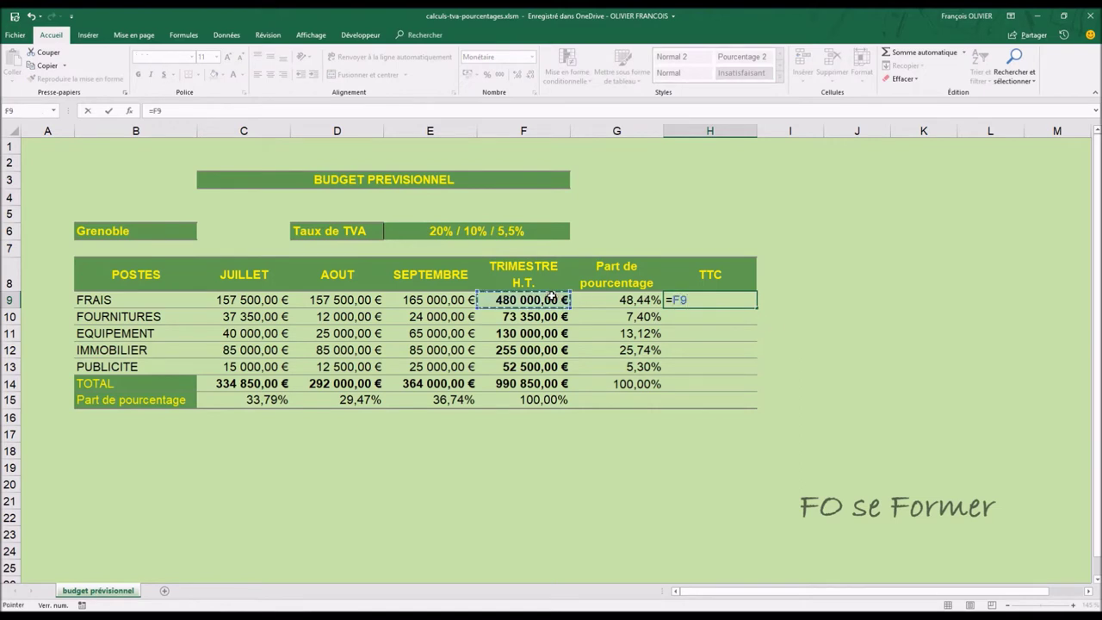
type("*1,2055")
key("Return")
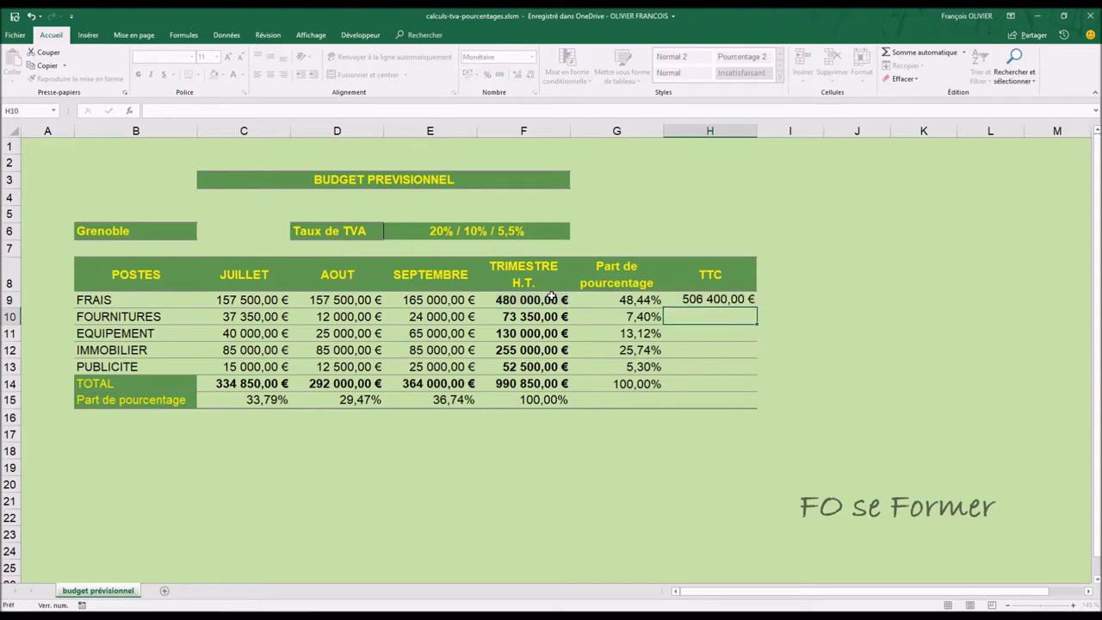
- Rewrite H9 as =F9+F9*5,5%, then clear the trial formula from H9
left_click(702, 302)
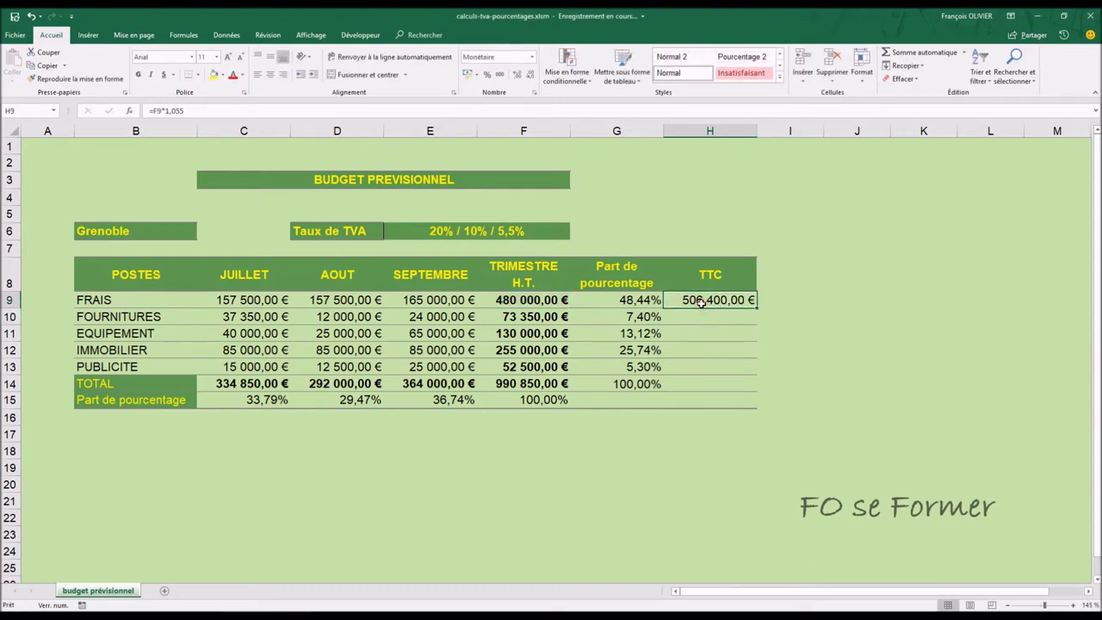
type("=")
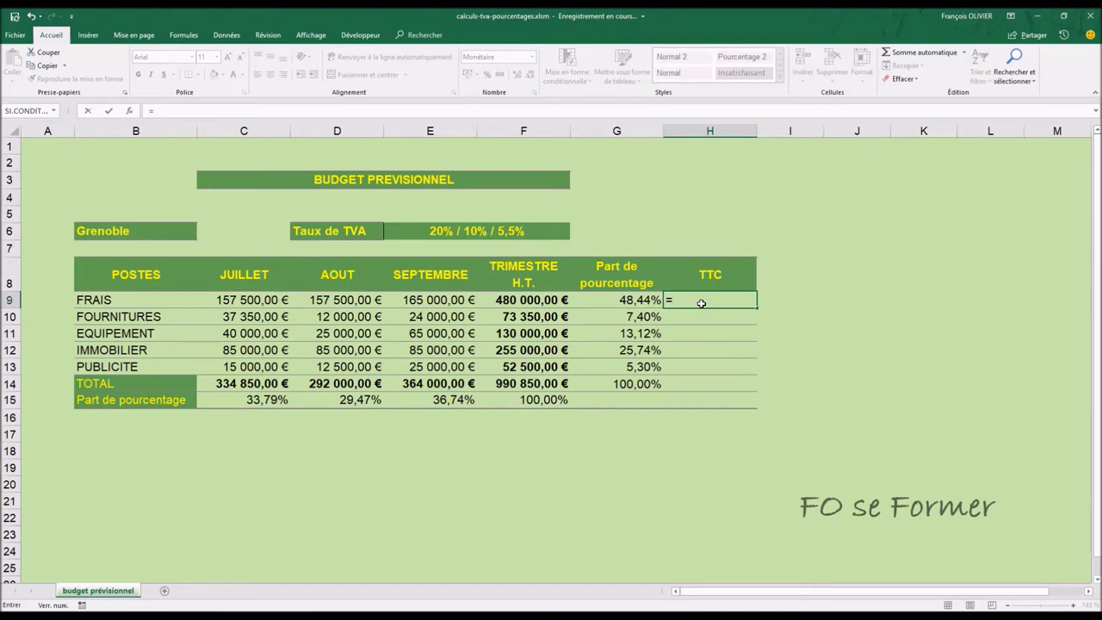
left_click(556, 299)
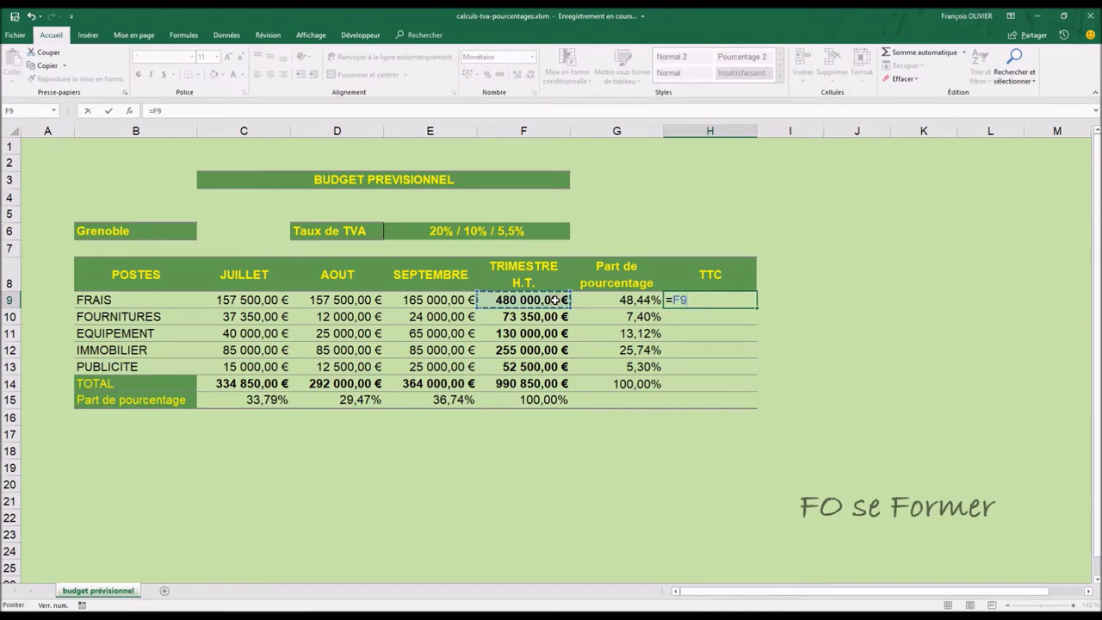
type("+")
left_click(555, 299)
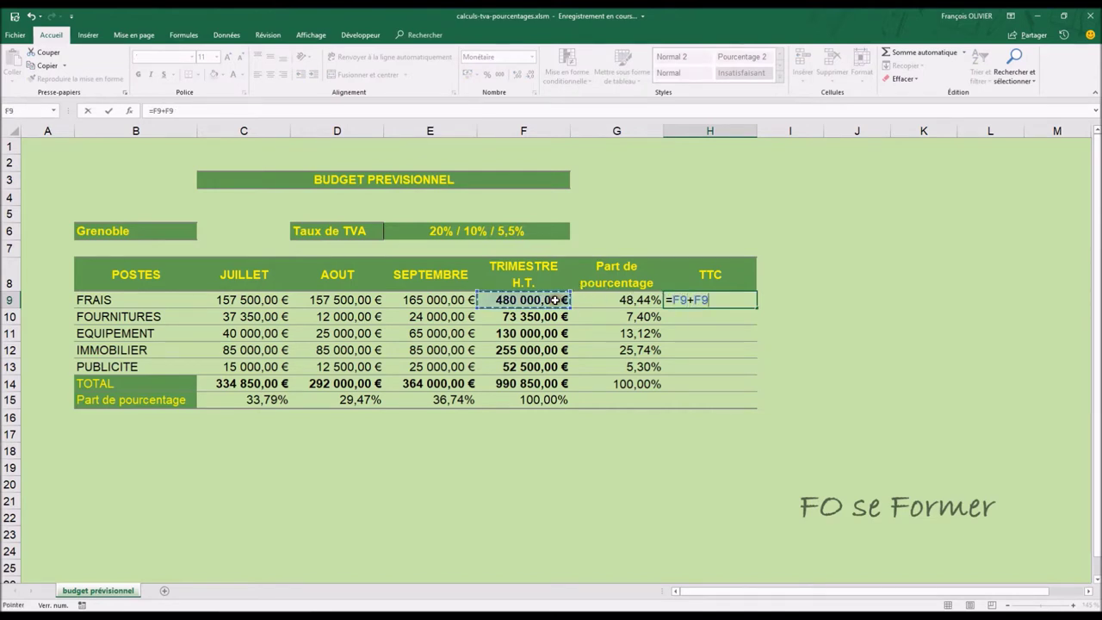
type("*5")
type(",5%")
key("Return")
left_click(694, 300)
key("Delete")
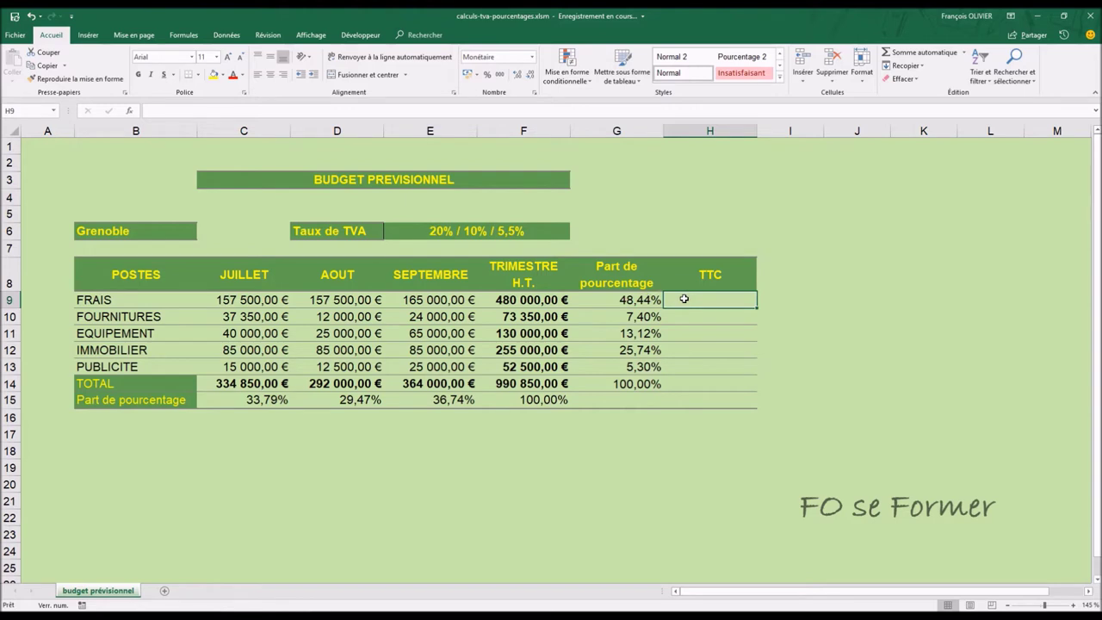
- Open the Visual Basic editor from the Développeur tab
left_click(360, 36)
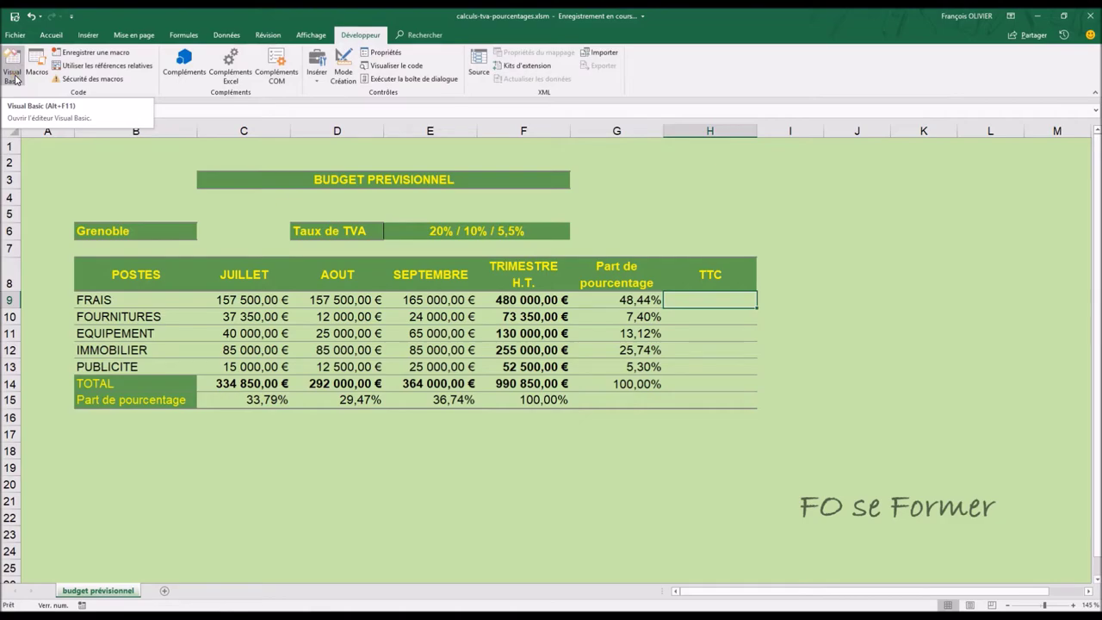
left_click(15, 79)
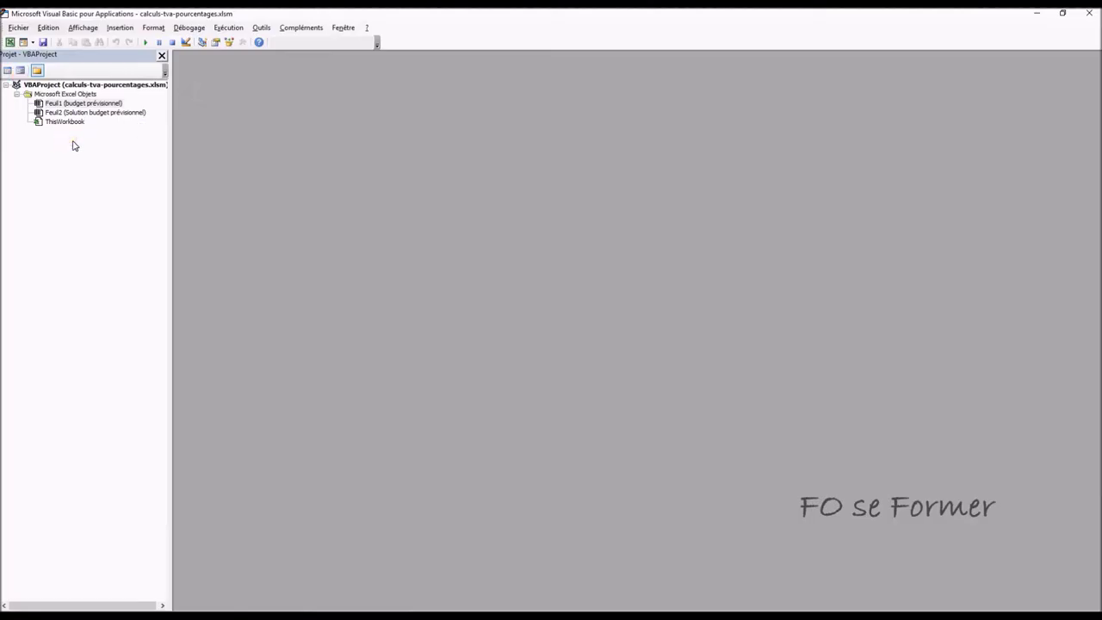
left_click(119, 28)
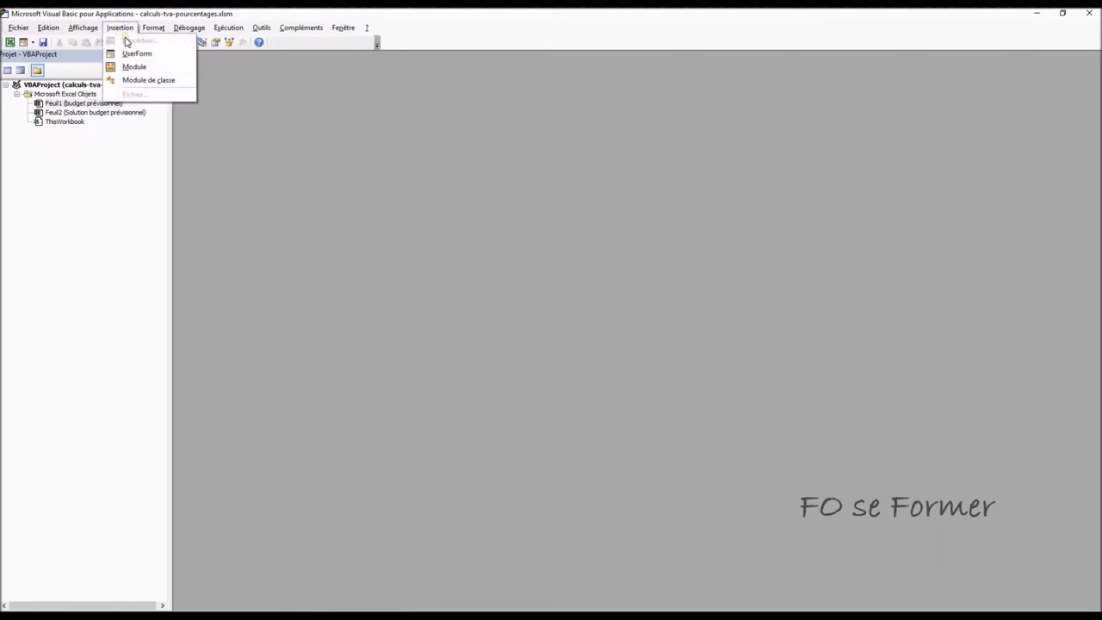
- Insert Module1, delete Option Explicit, and declare Function TTC(HT, Taux_TVA) with its End Function
left_click(129, 67)
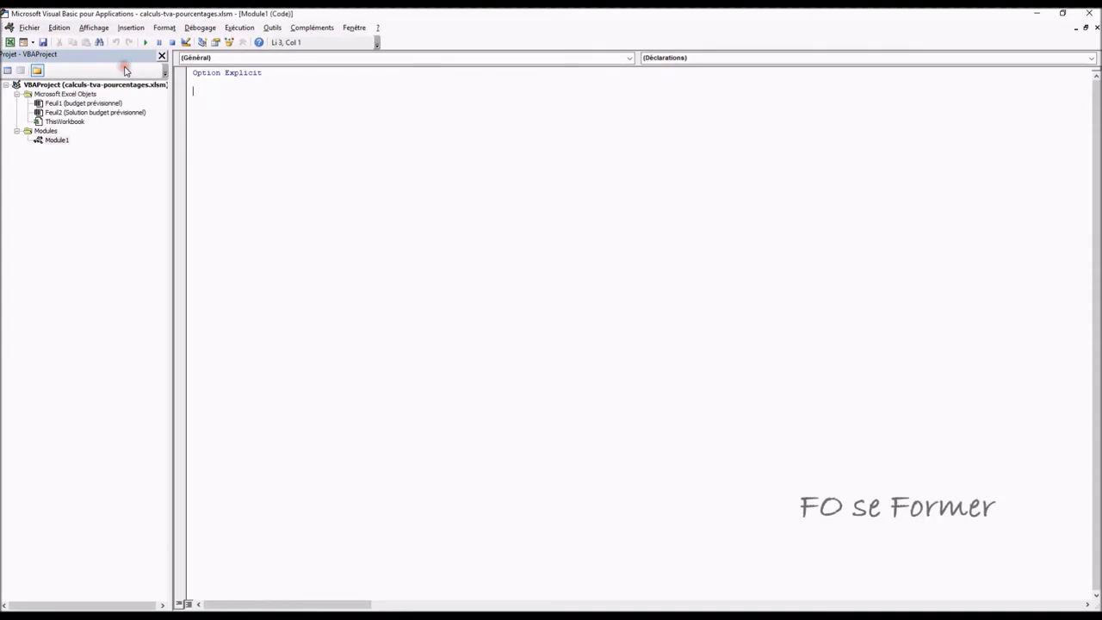
left_click_drag(265, 74, 171, 74)
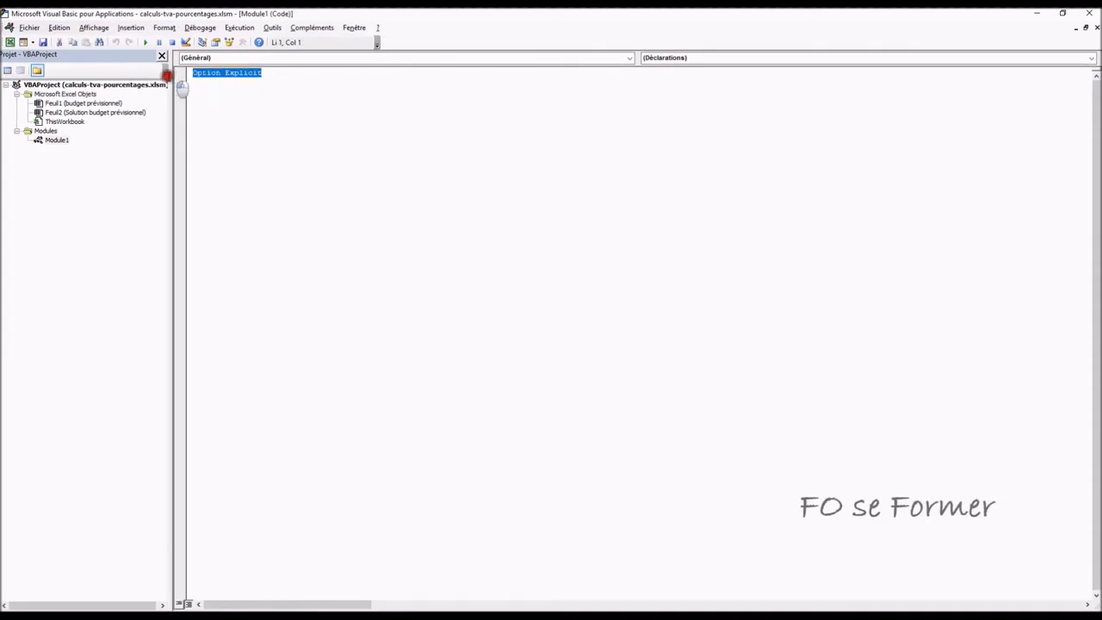
key("Delete")
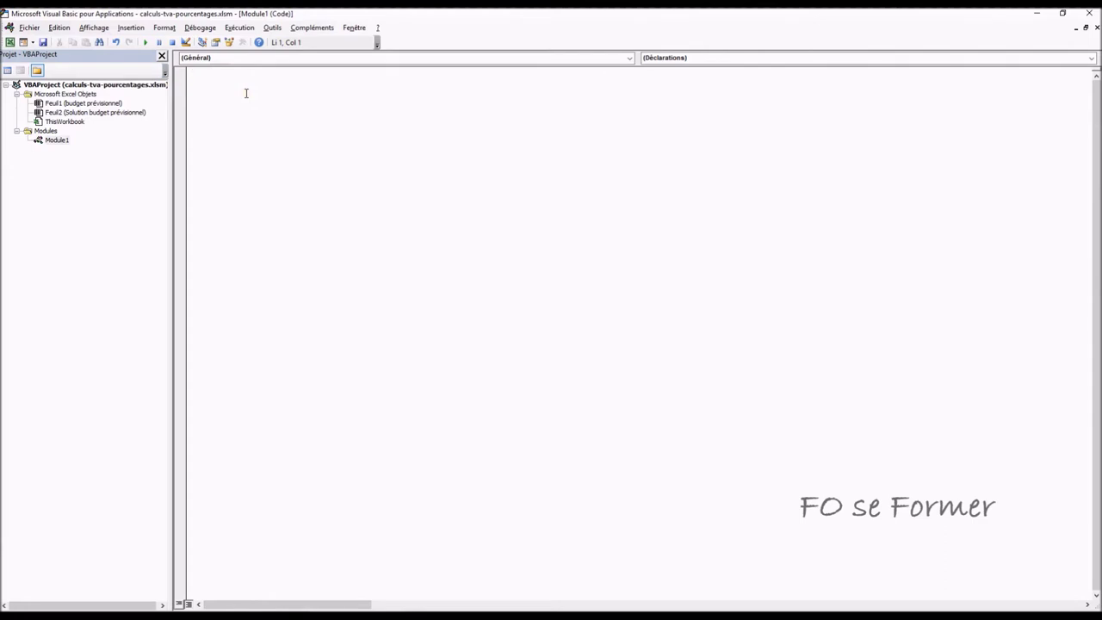
type("Function ")
type("TTC")
type("(")
type("T, Taux_")
type("TVA")
key("Return")
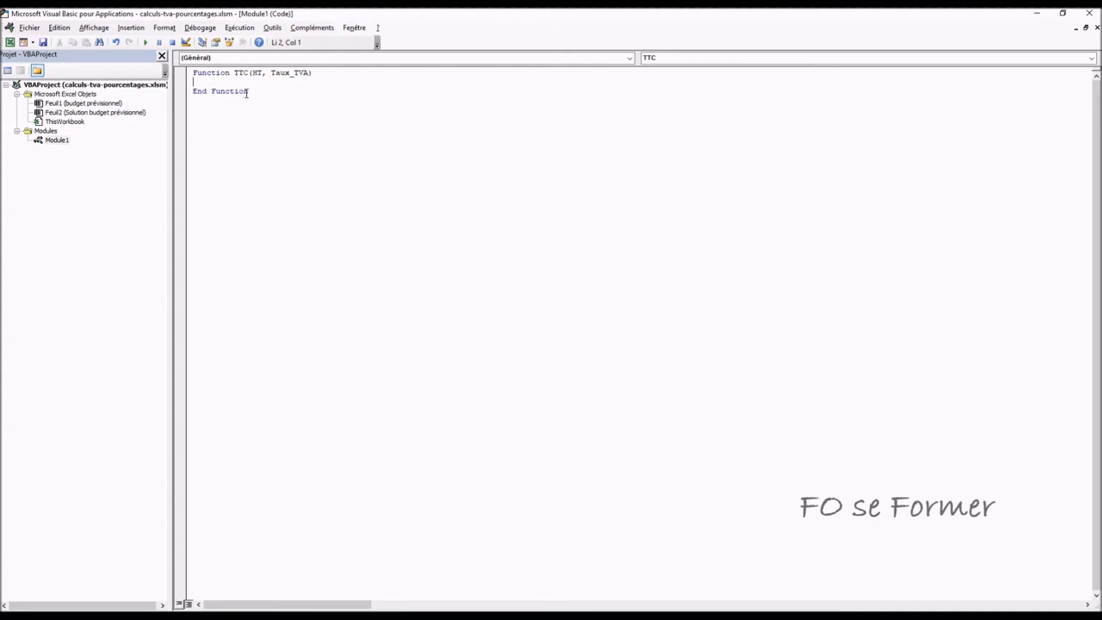
key("Return")
- Write TTC = (HT+HT*Taux_TVA) in the function, add an apostrophe comment, and return to Excel
type("TTC")
type(" = ")
type("(")
type("HT")
type("+H")
type("T")
type("*")
type("Taux_")
type("TVA)")
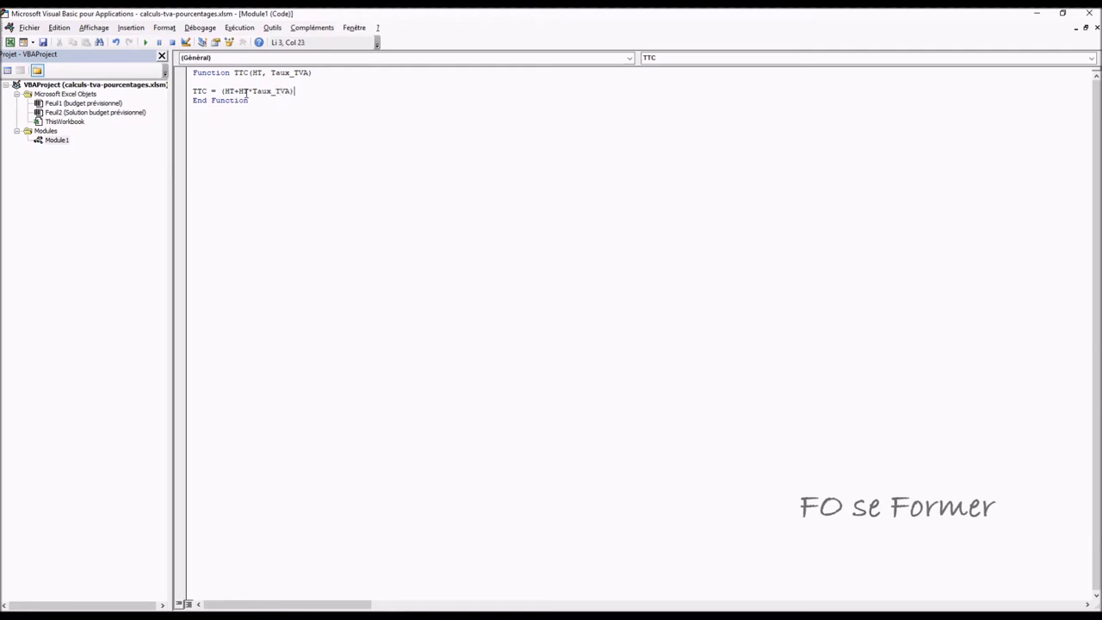
key("Return")
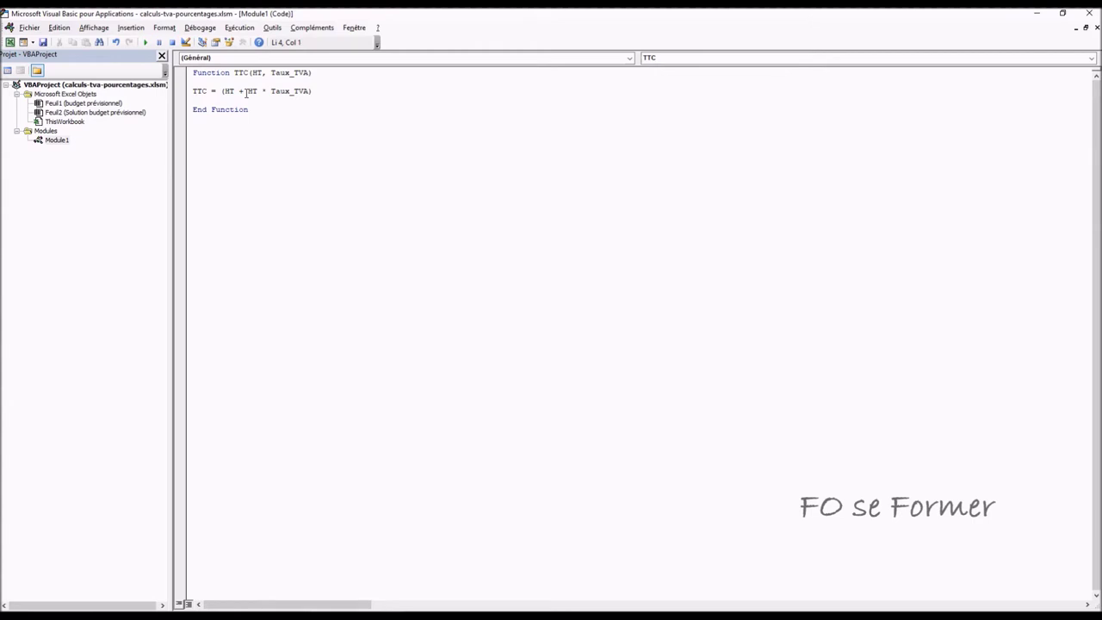
left_click(322, 90)
type("'")
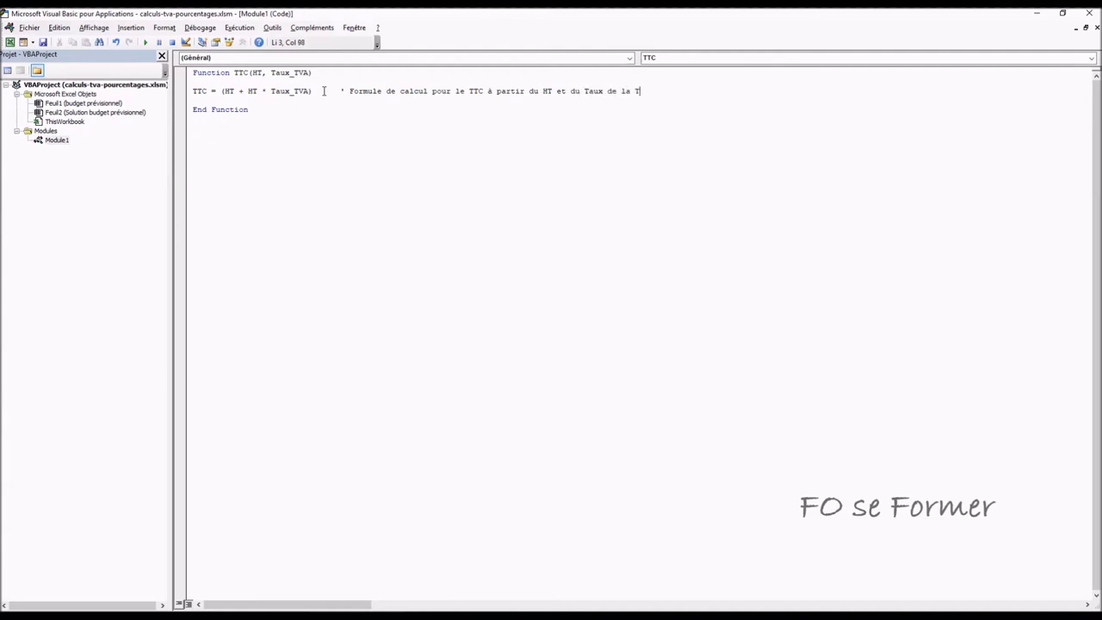
left_click(329, 102)
left_click(1084, 14)
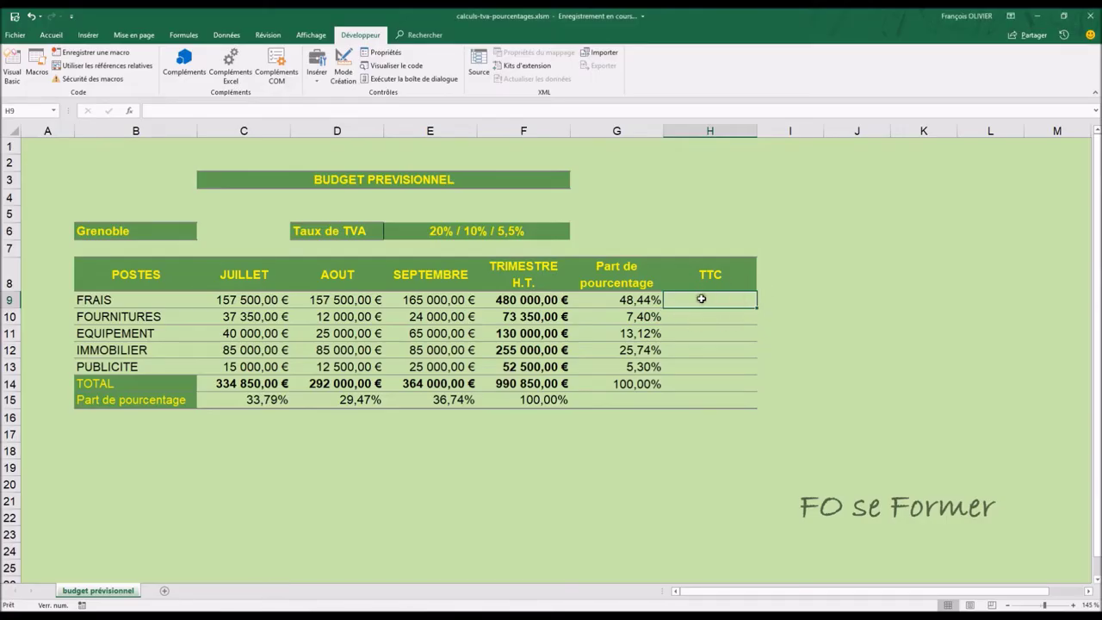
- Enter =TTC(F9;5,5%) in H9 using the Function Arguments dialog, giving 506 400,00 €
type("=")
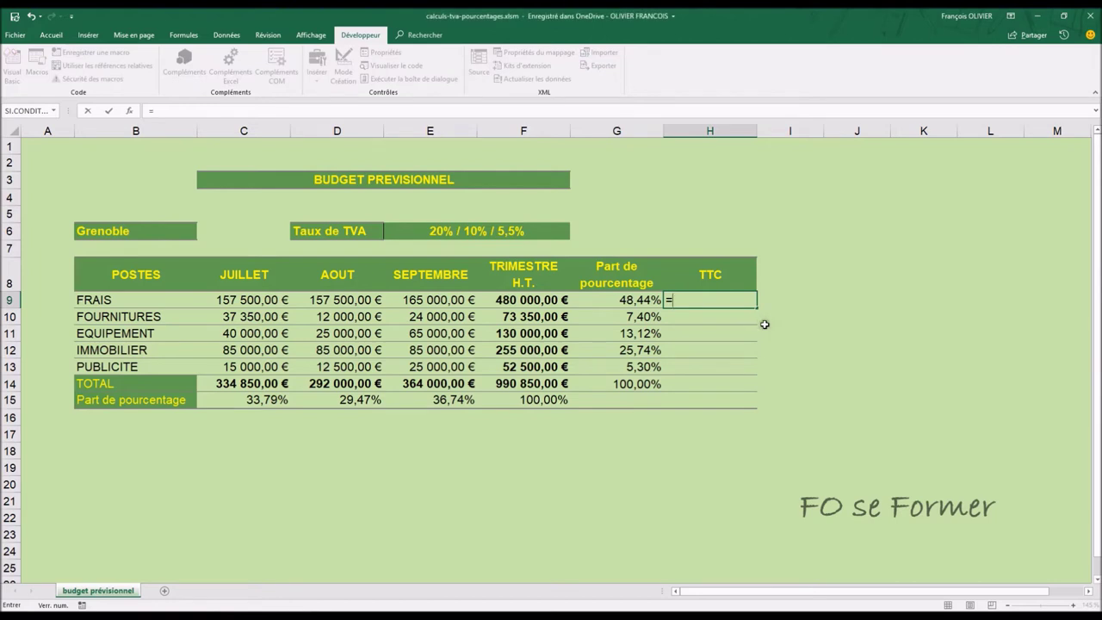
type("t")
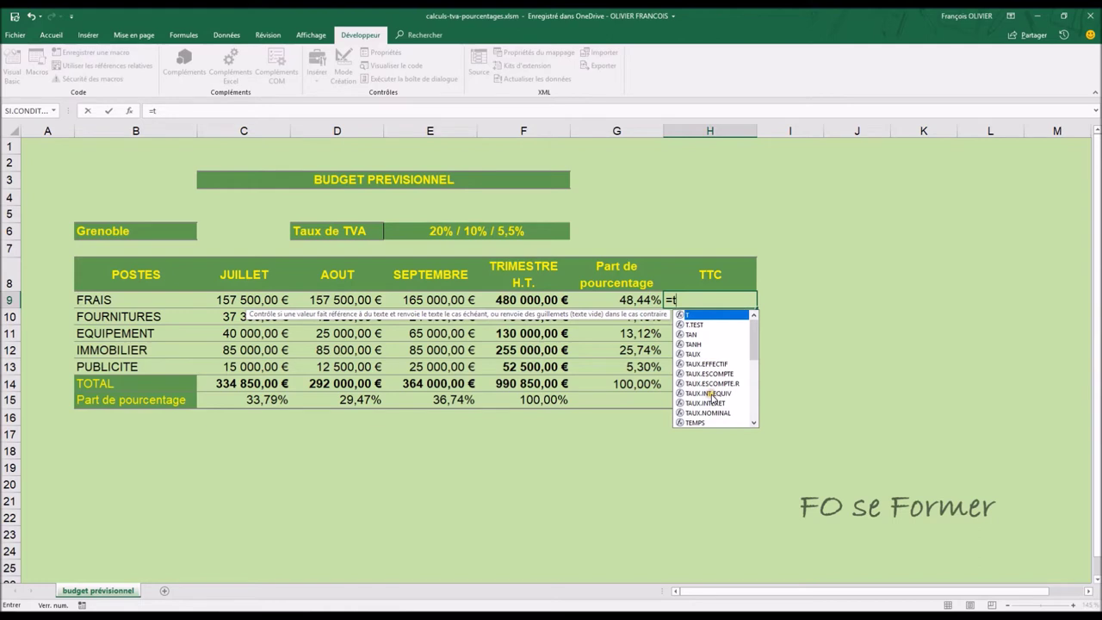
type("t")
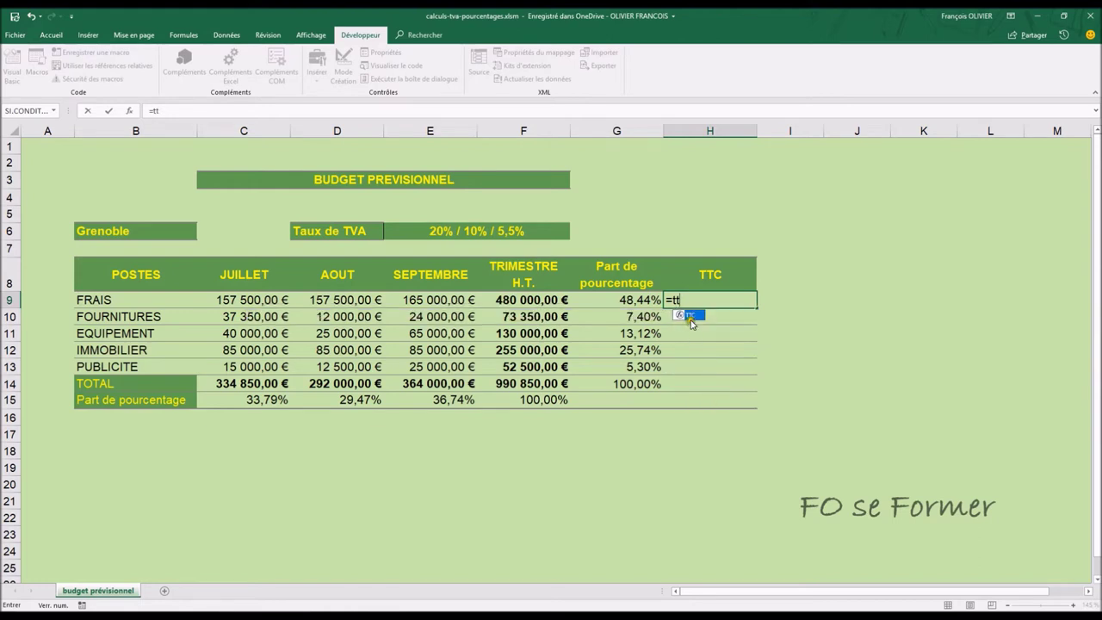
double_click(691, 316)
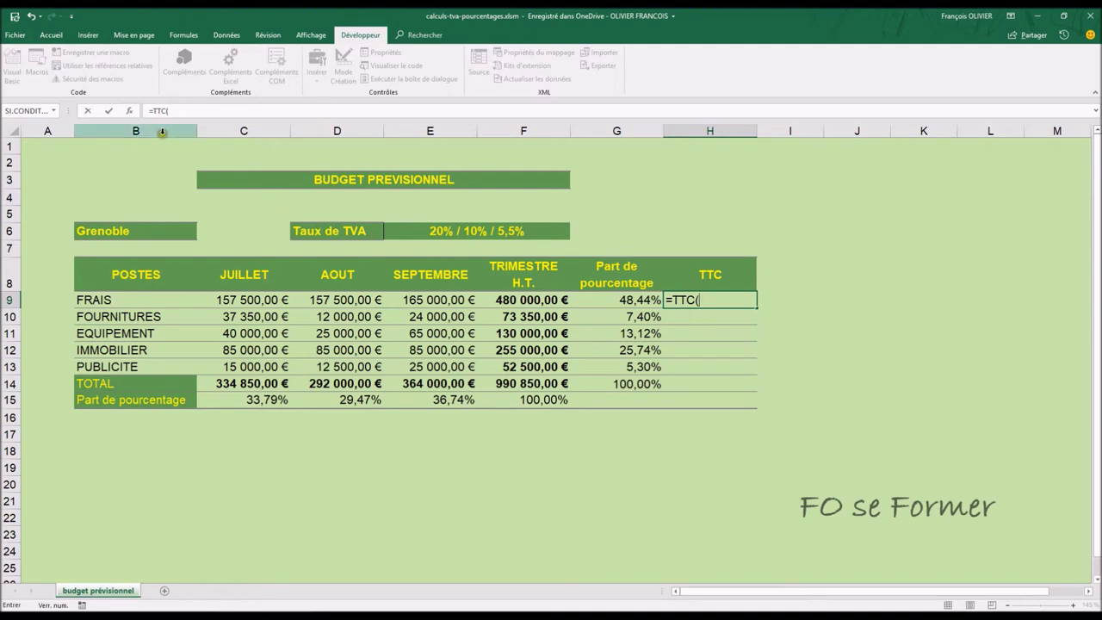
left_click(128, 111)
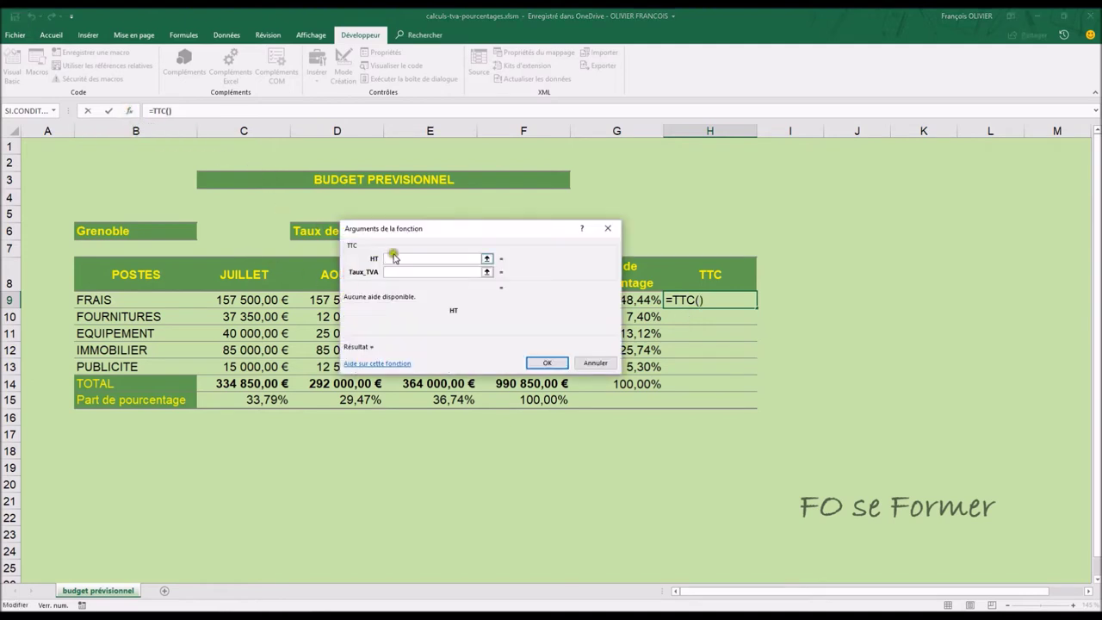
mouse_move(440, 232)
left_mouse_down()
mouse_move(430, 337)
mouse_move(411, 342)
left_mouse_up()
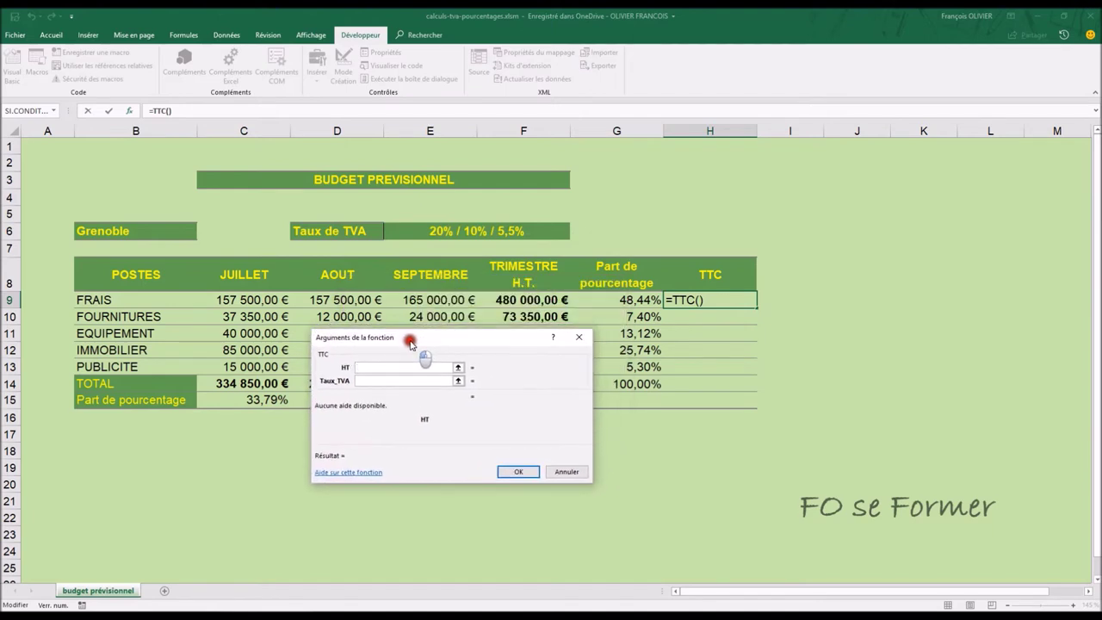
left_click(515, 300)
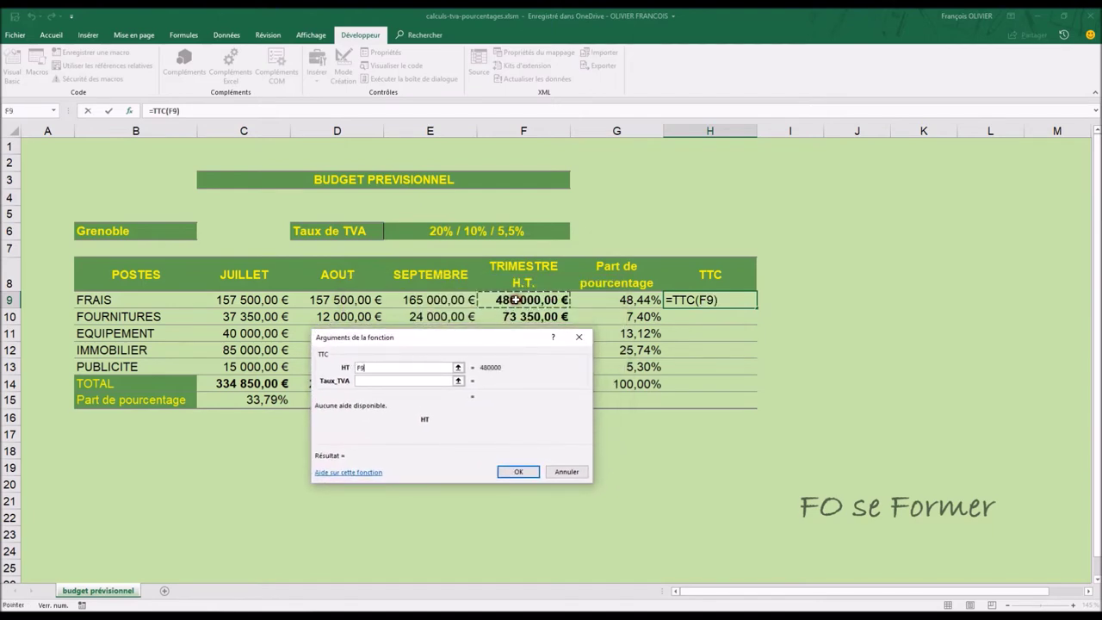
left_click(422, 380)
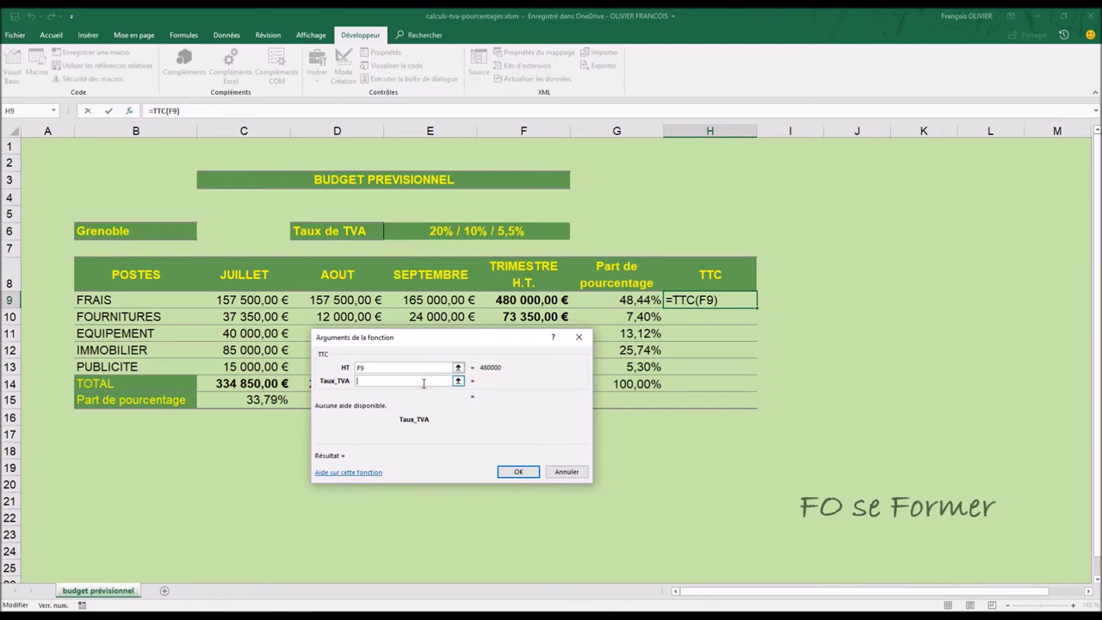
type("5,")
type("5%")
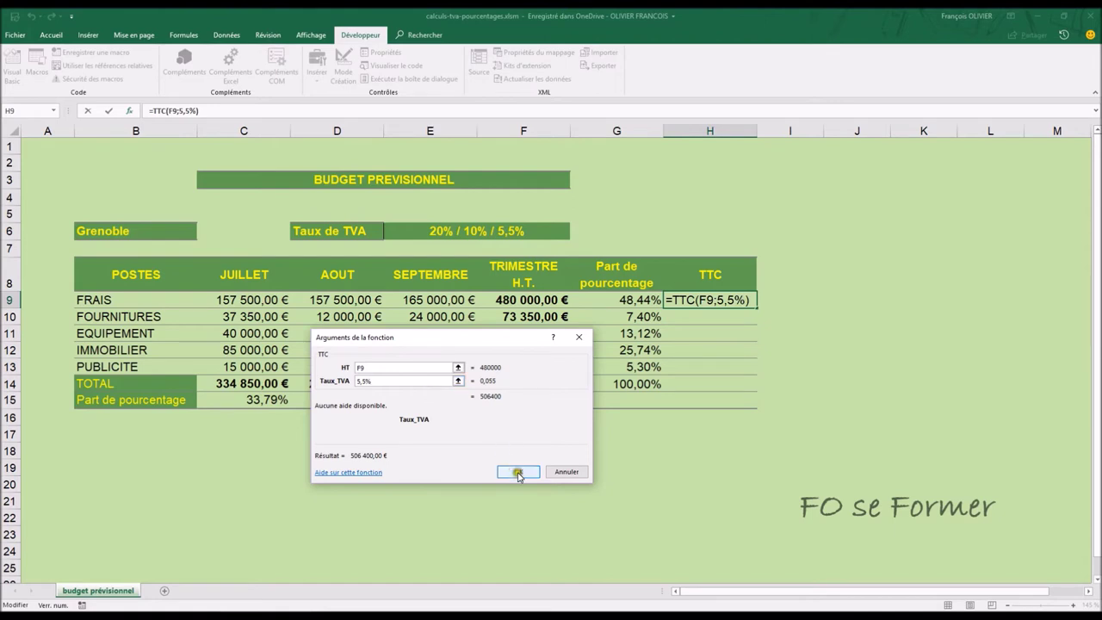
left_click(519, 473)
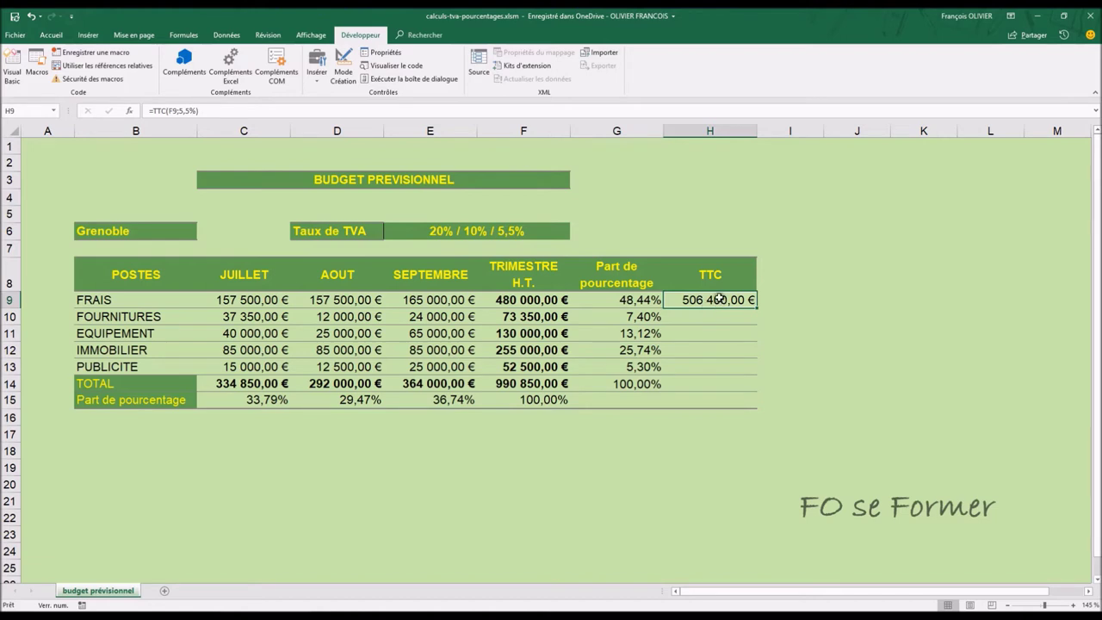
left_click(66, 38)
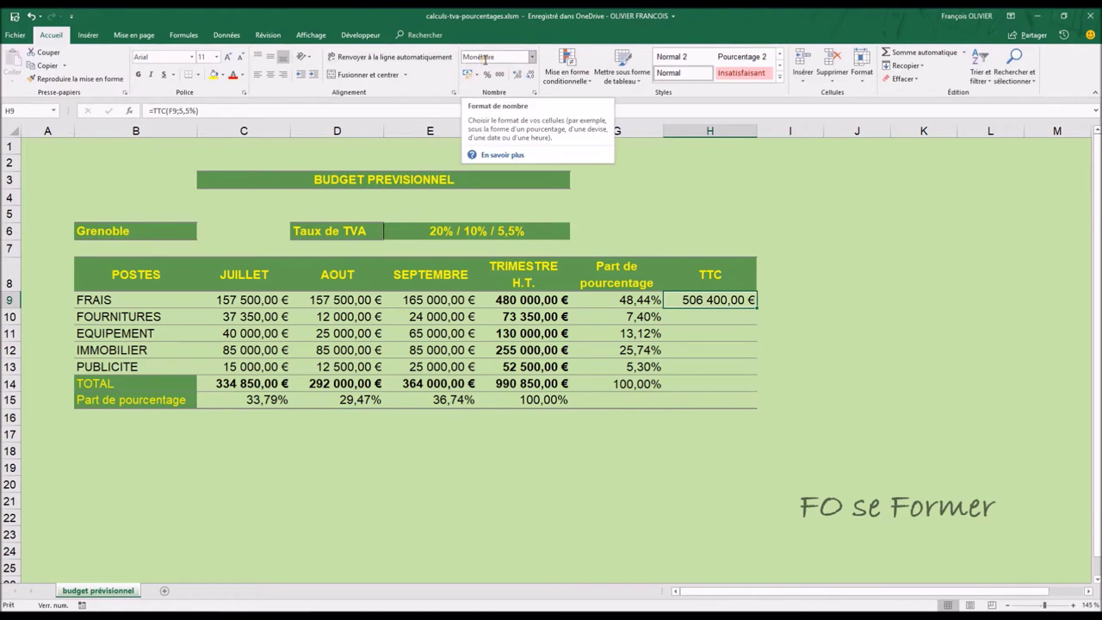
- Format H9 as Comptabilité after trying Standard and Nombre, then reopen the Visual Basic editor
left_click(533, 56)
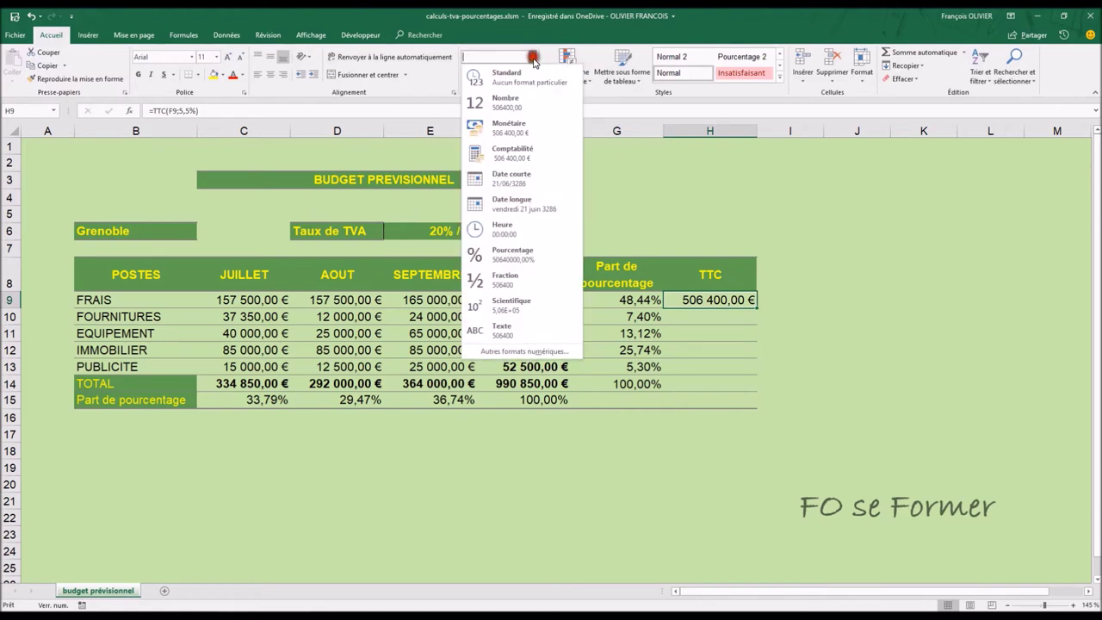
left_click(533, 69)
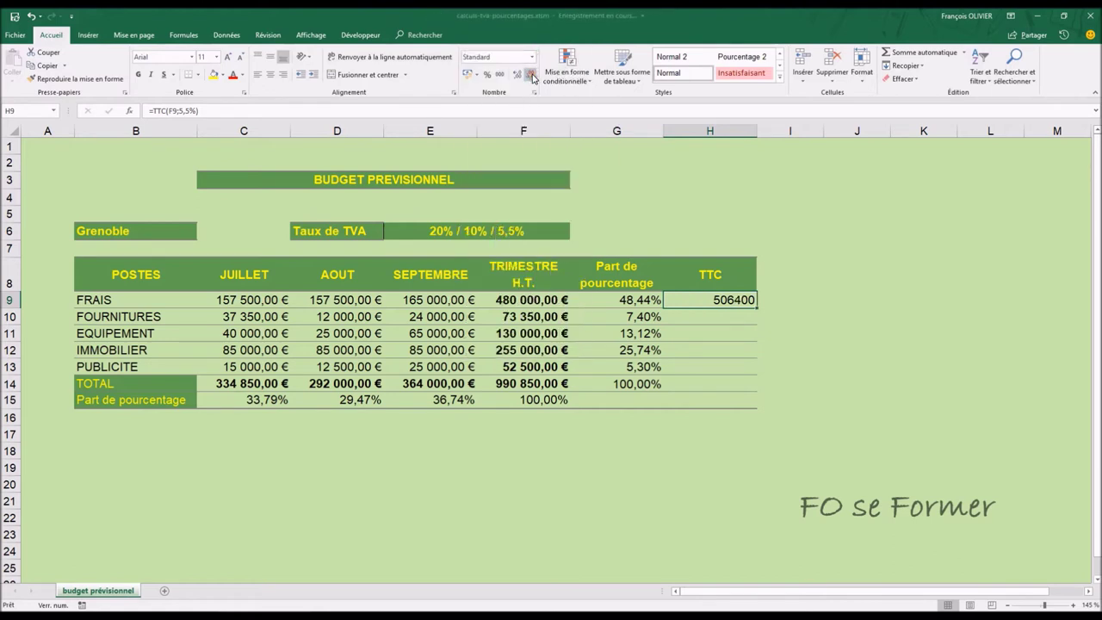
left_click(533, 56)
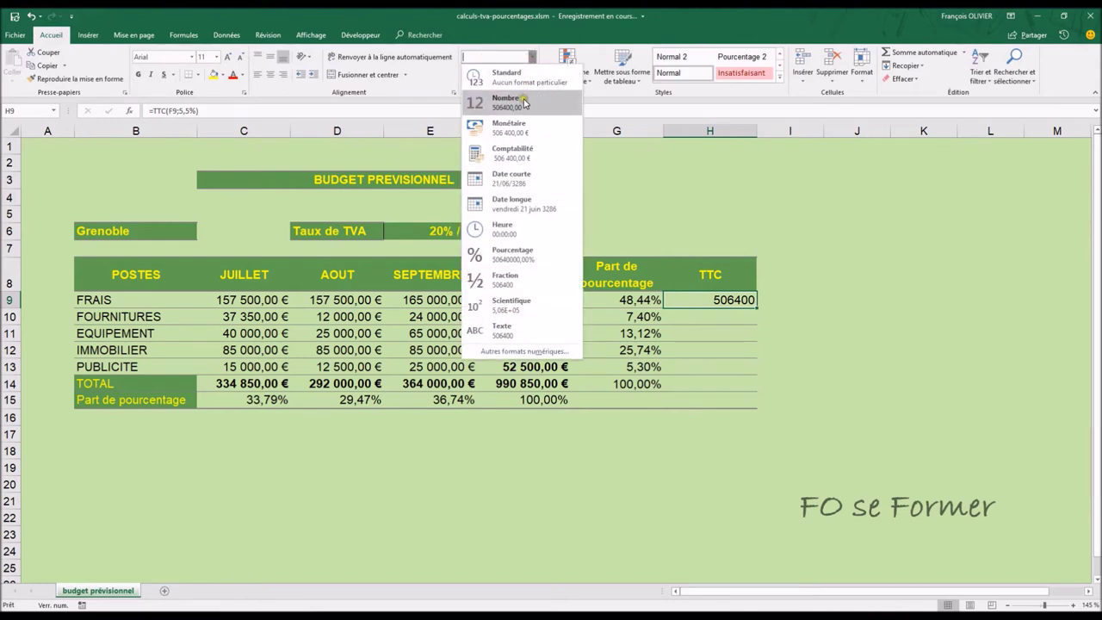
left_click(524, 102)
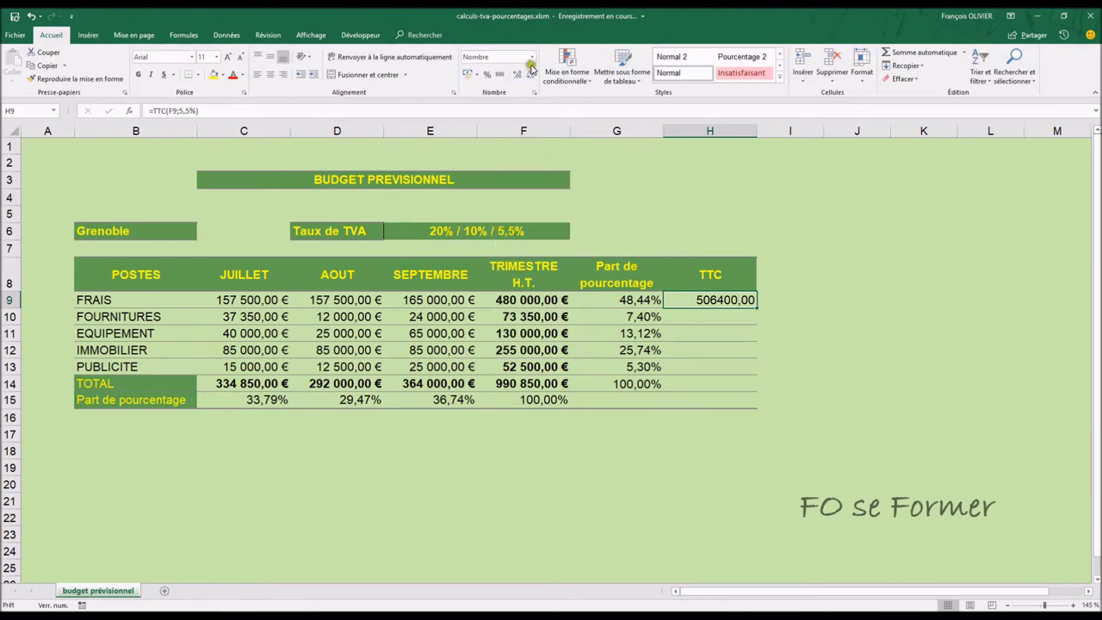
left_click(468, 76)
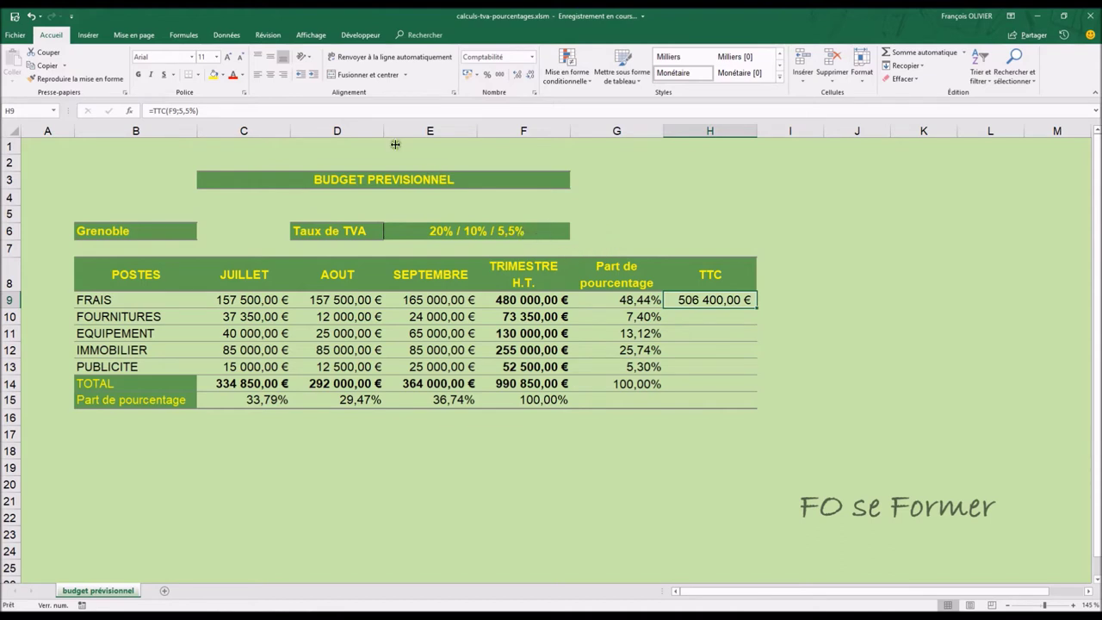
left_click(361, 36)
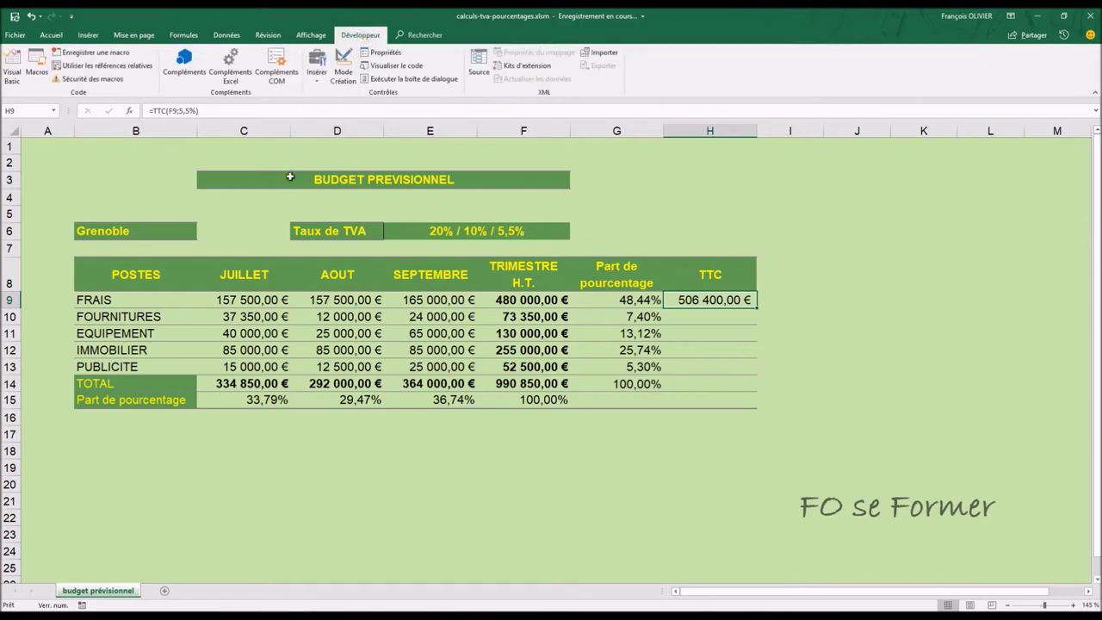
left_click(16, 70)
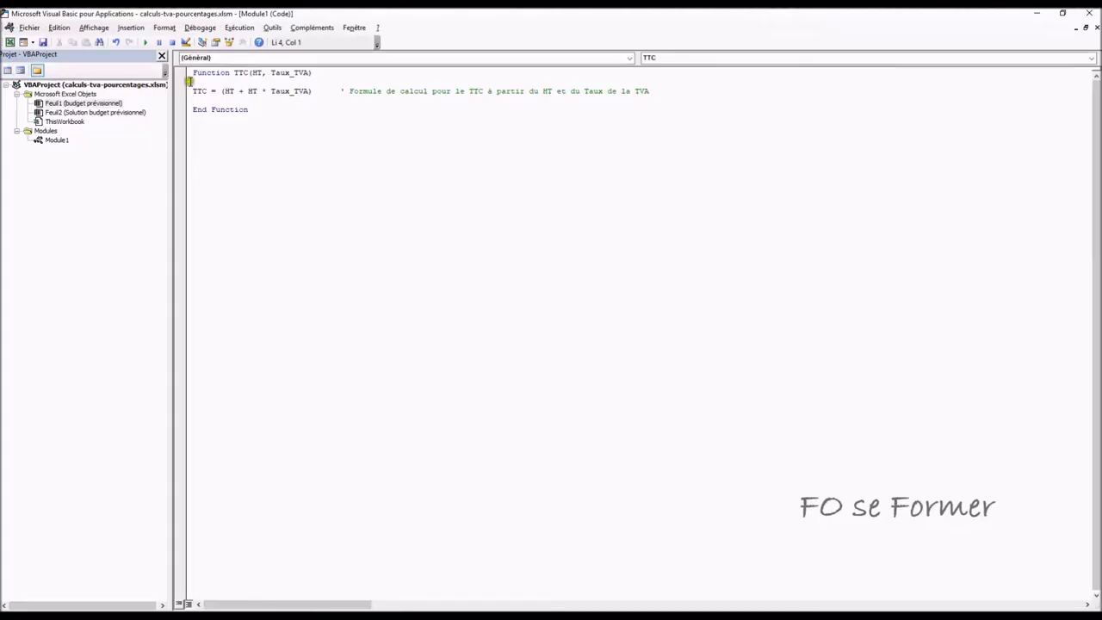
- Change the TTC line to return Round(HT + HT * Taux_TVA, 2) and switch back to Excel
left_click(220, 90)
type("round")
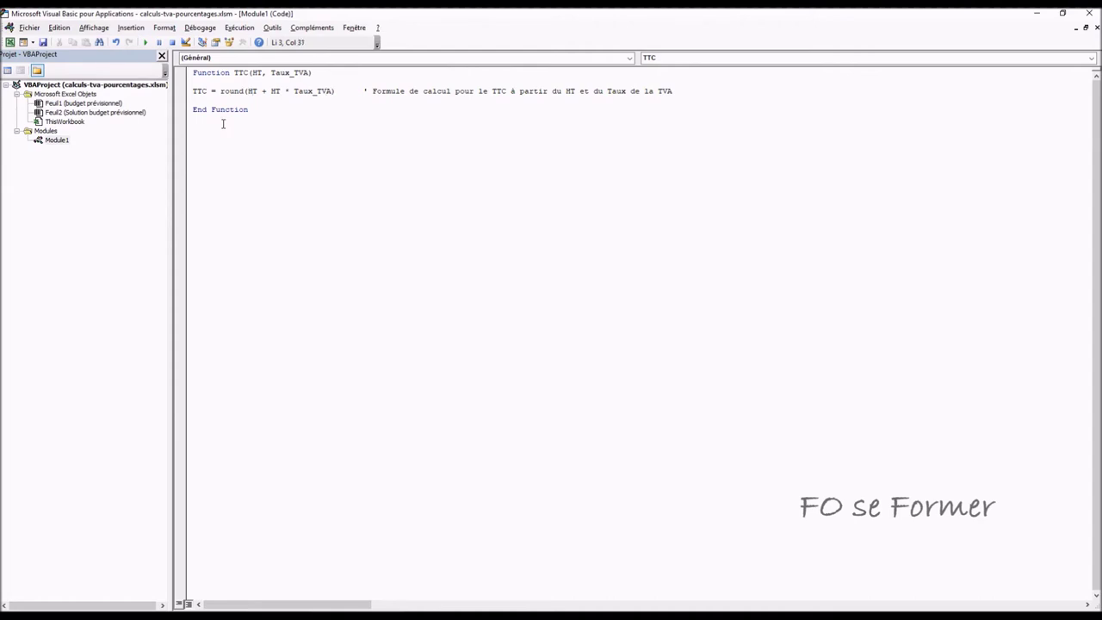
type(",")
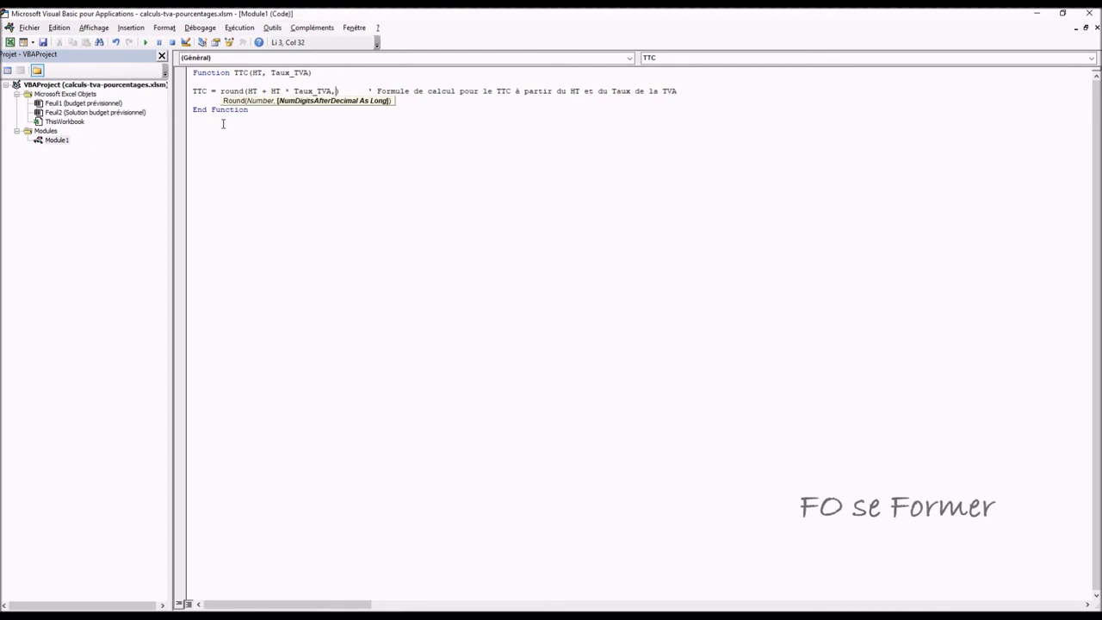
type("2")
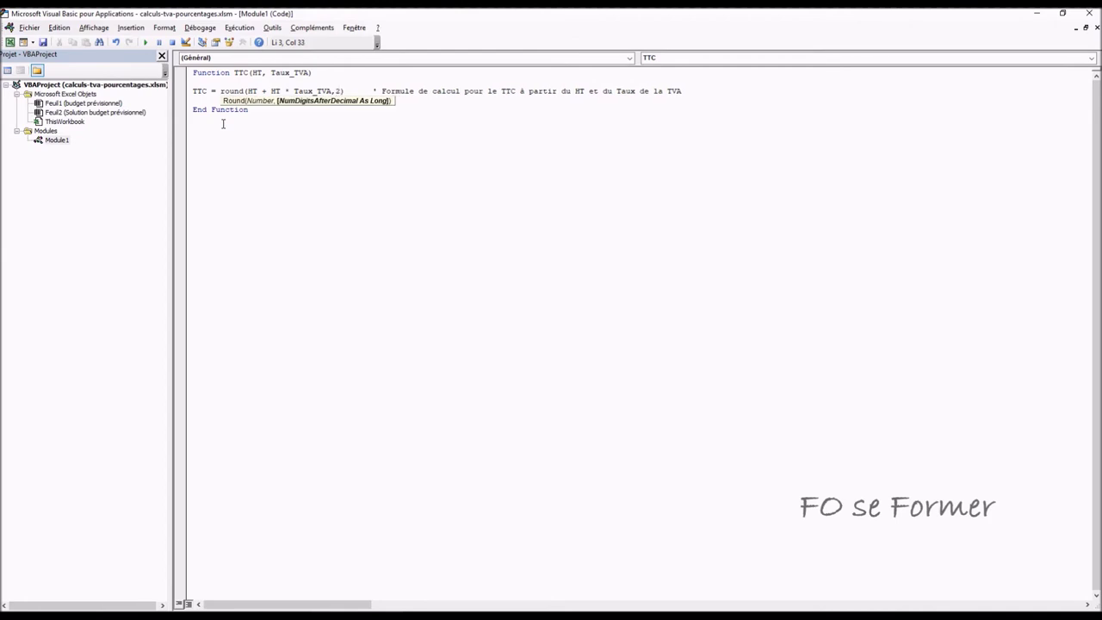
left_click(205, 102)
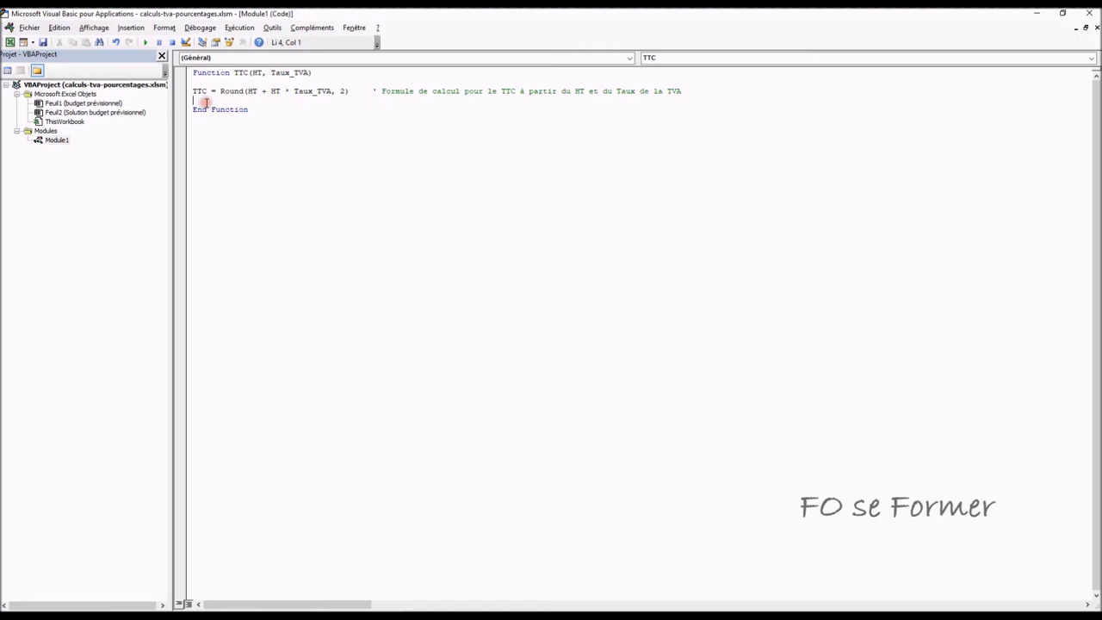
left_click(1068, 13)
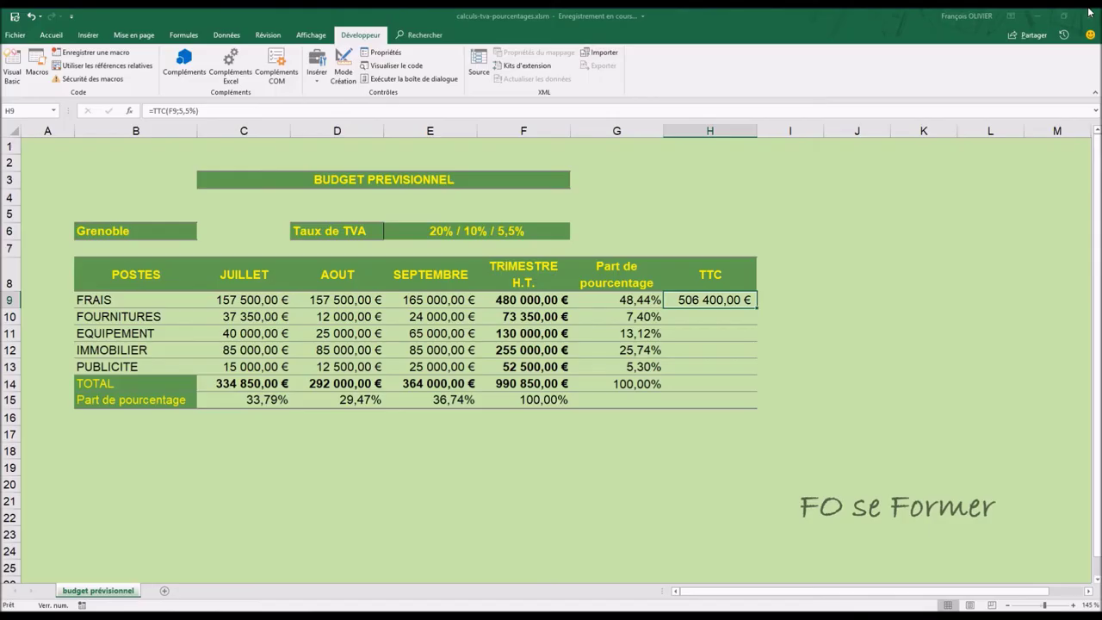
- Enter =TTC(F10;10%) in H10 for FOURNITURES, giving 80 685,00 €
left_click(706, 320)
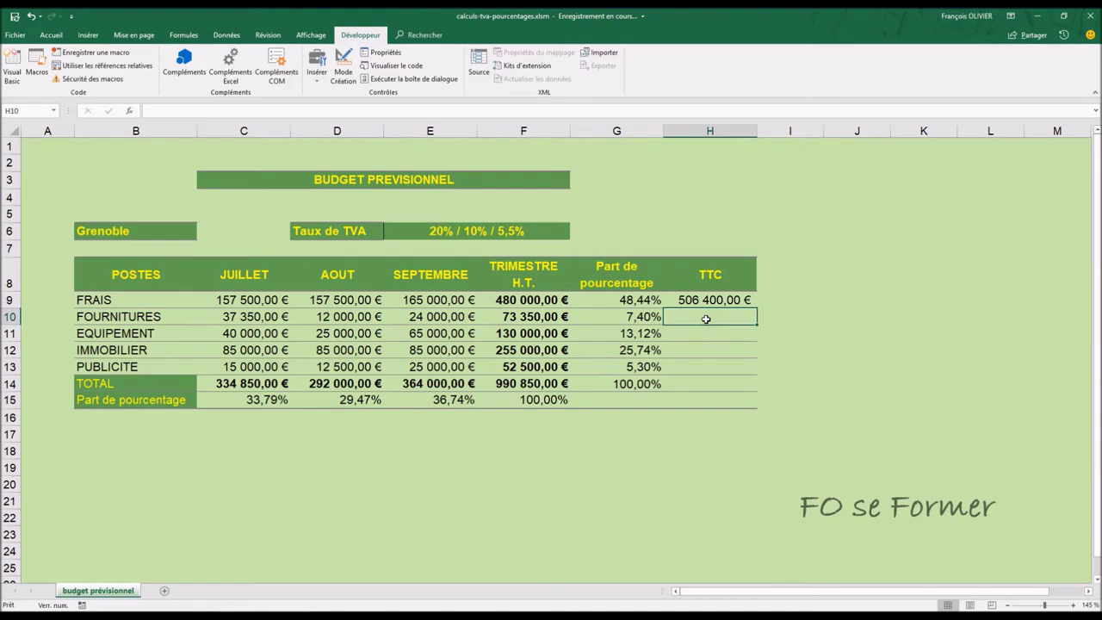
type("=tt")
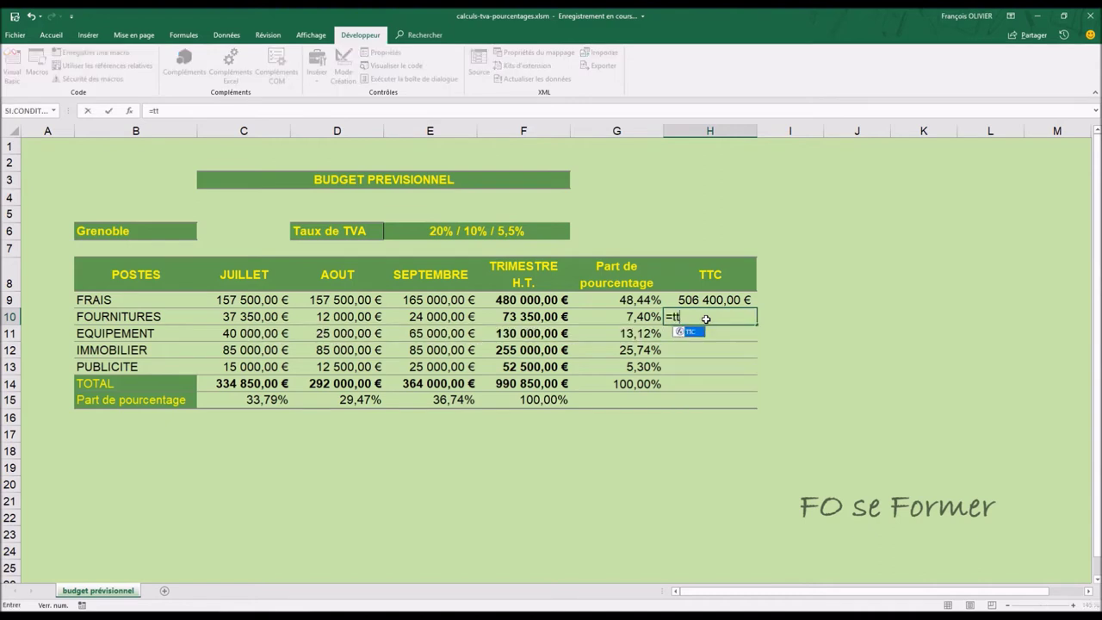
double_click(691, 333)
left_click(129, 110)
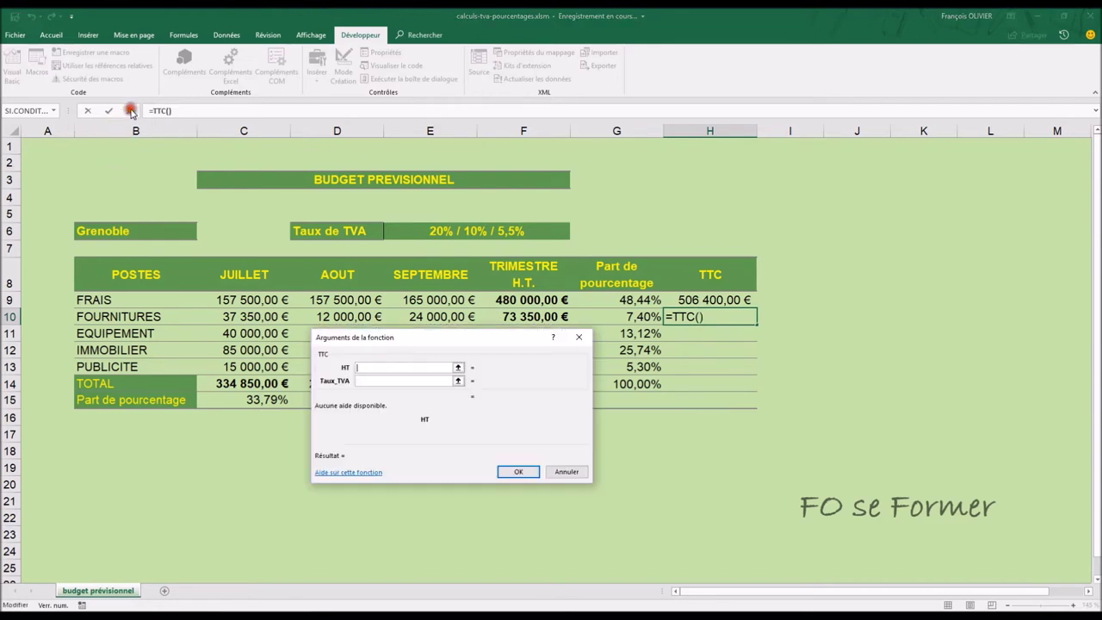
left_click_drag(433, 342, 442, 350)
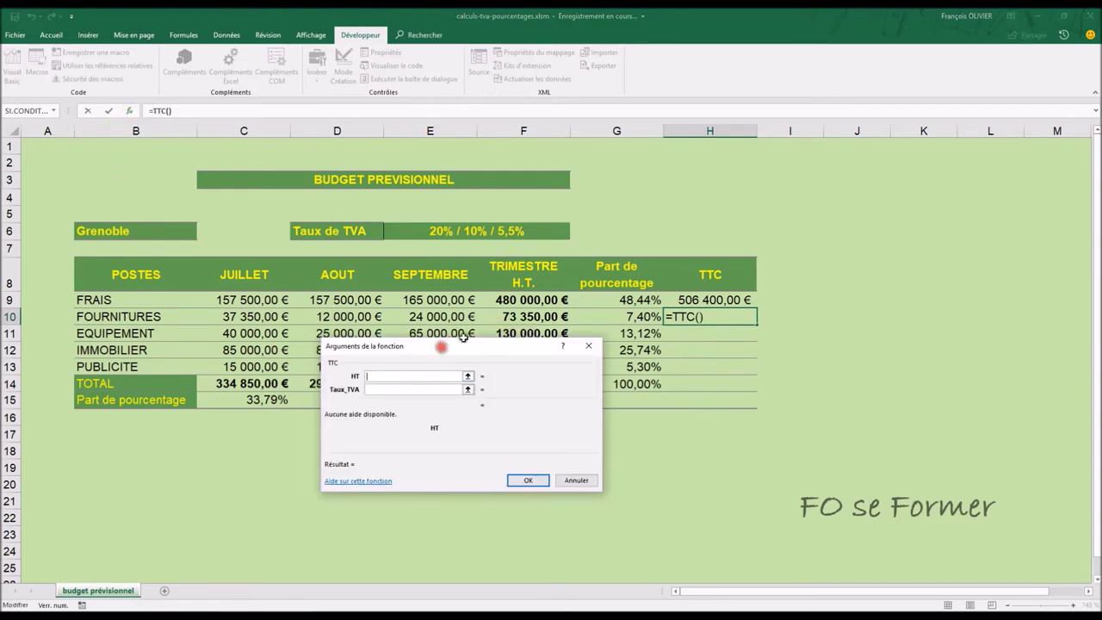
left_click(514, 316)
left_click(429, 391)
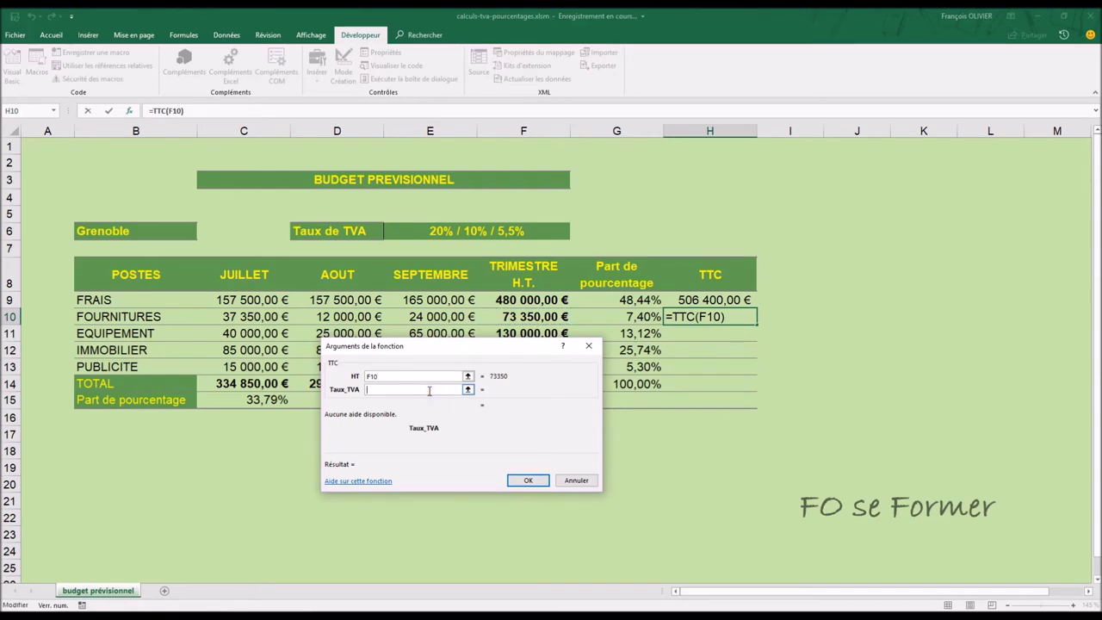
type("10")
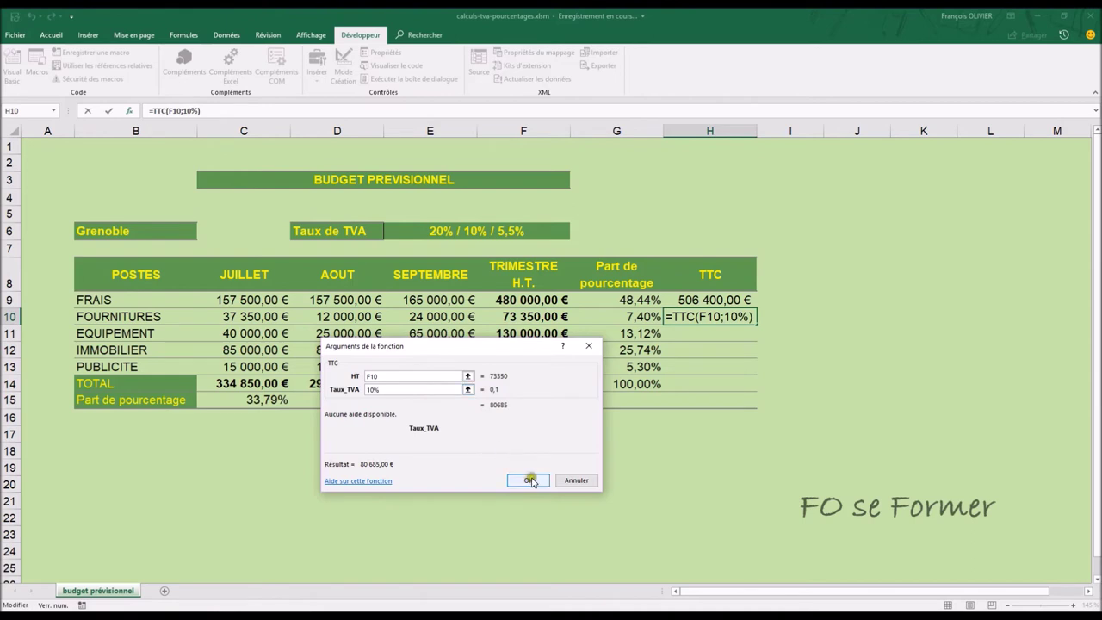
left_click(531, 480)
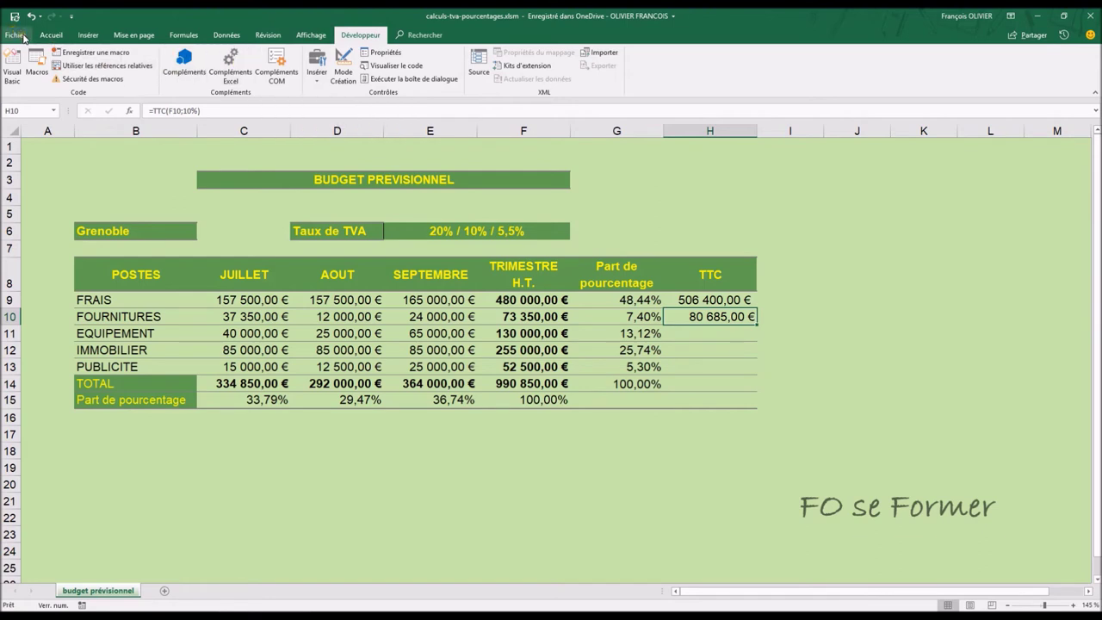
- Save a copy as calculs-tva-pourcentages.xlam with type Complément Excel (*.xlam) in the AddIns folder
left_click(16, 35)
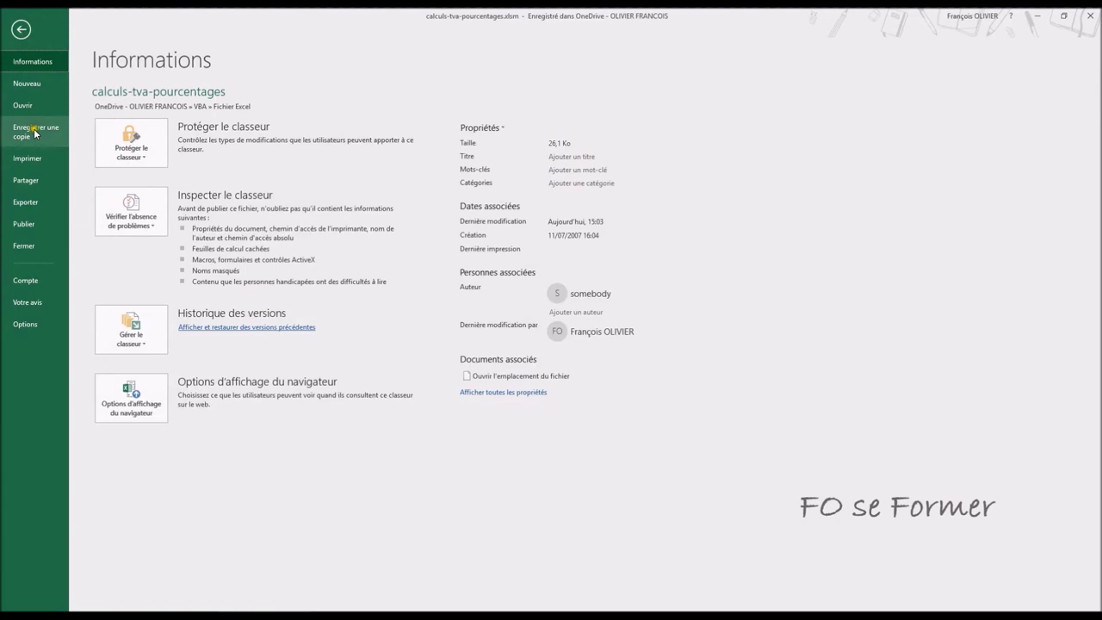
left_click(31, 134)
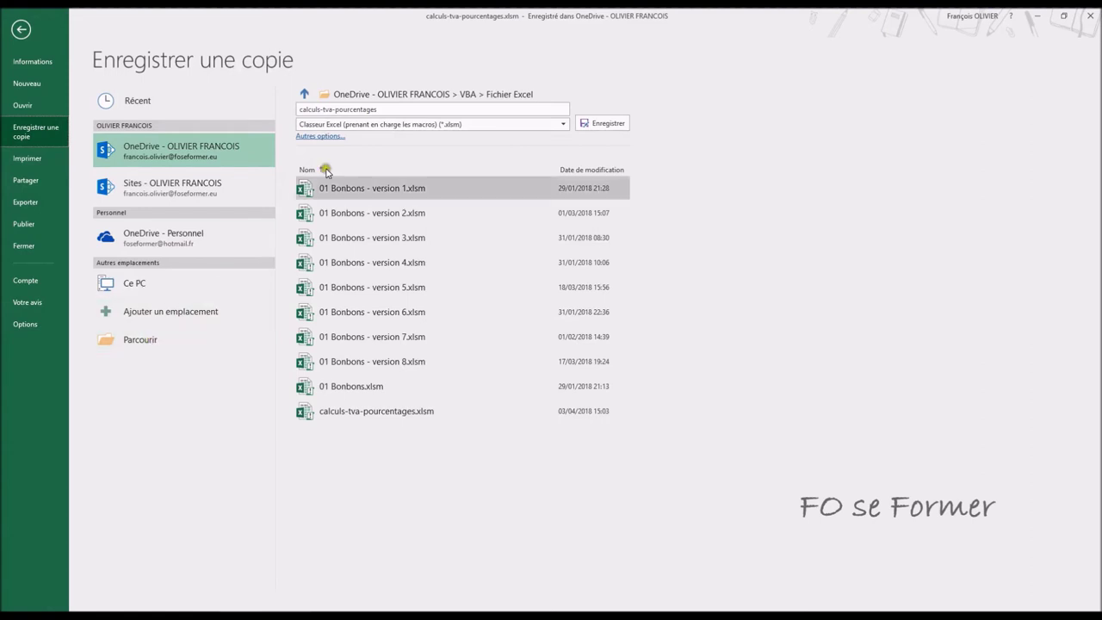
left_click(153, 287)
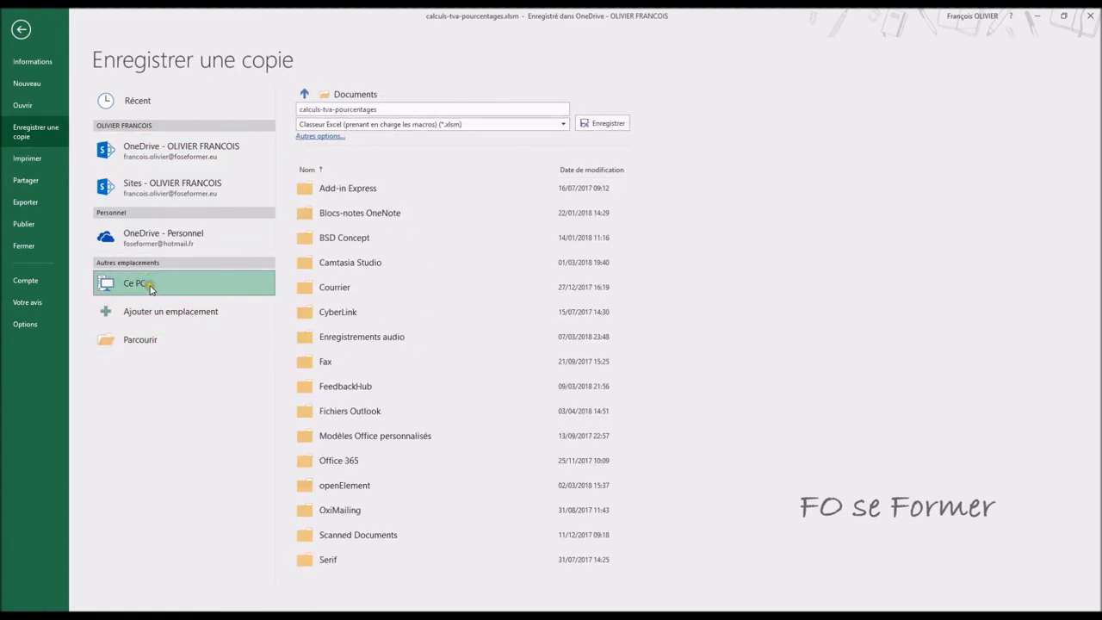
left_click(118, 341)
left_click(228, 286)
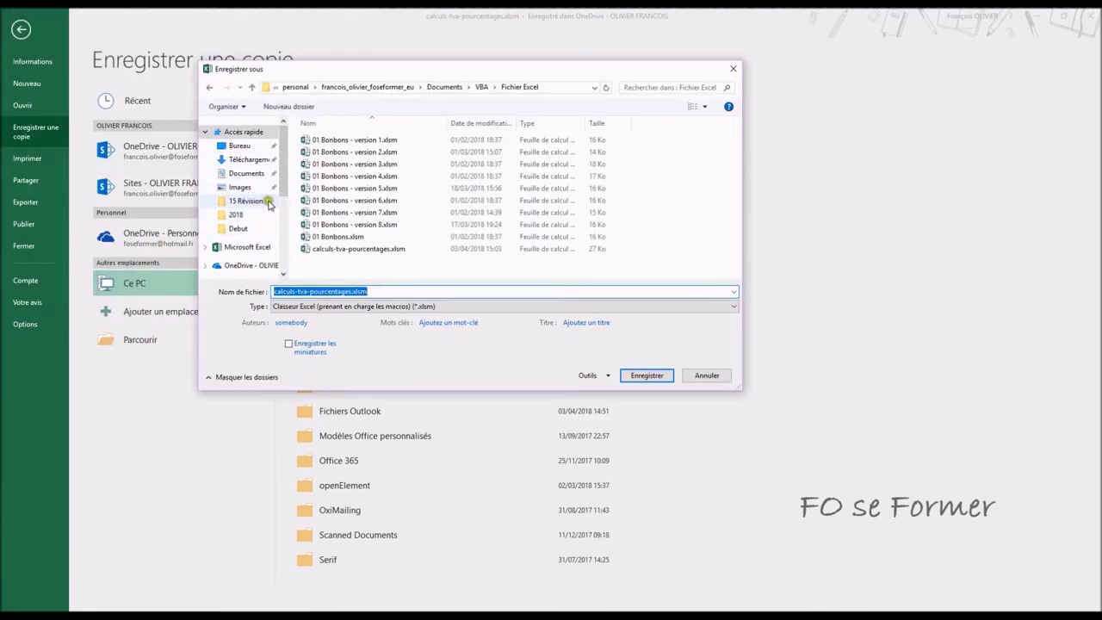
left_click(255, 175)
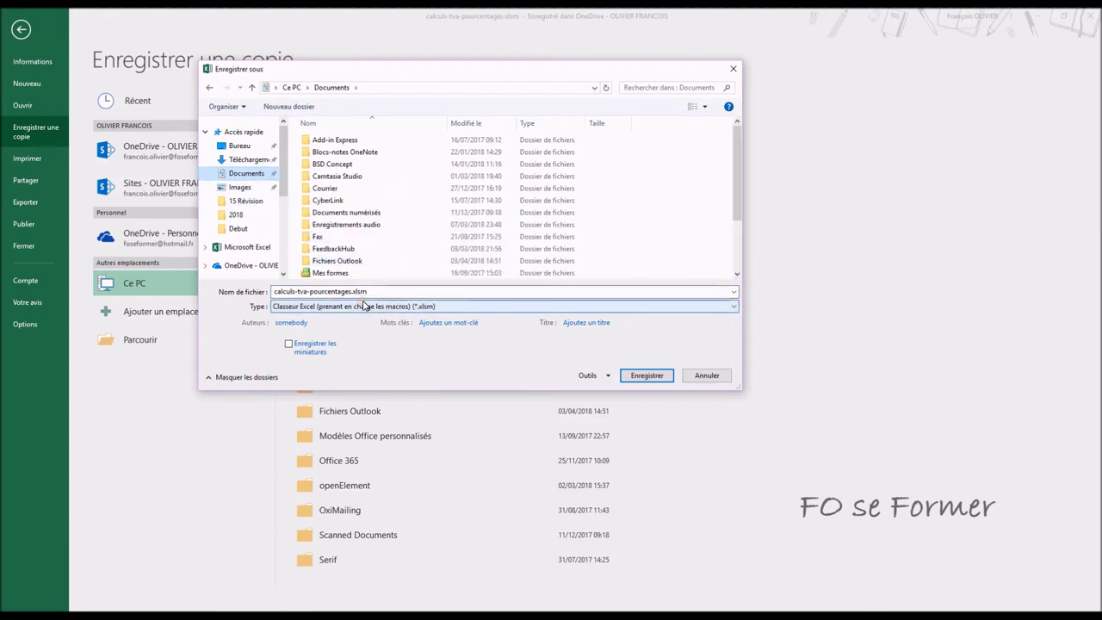
left_click(457, 307)
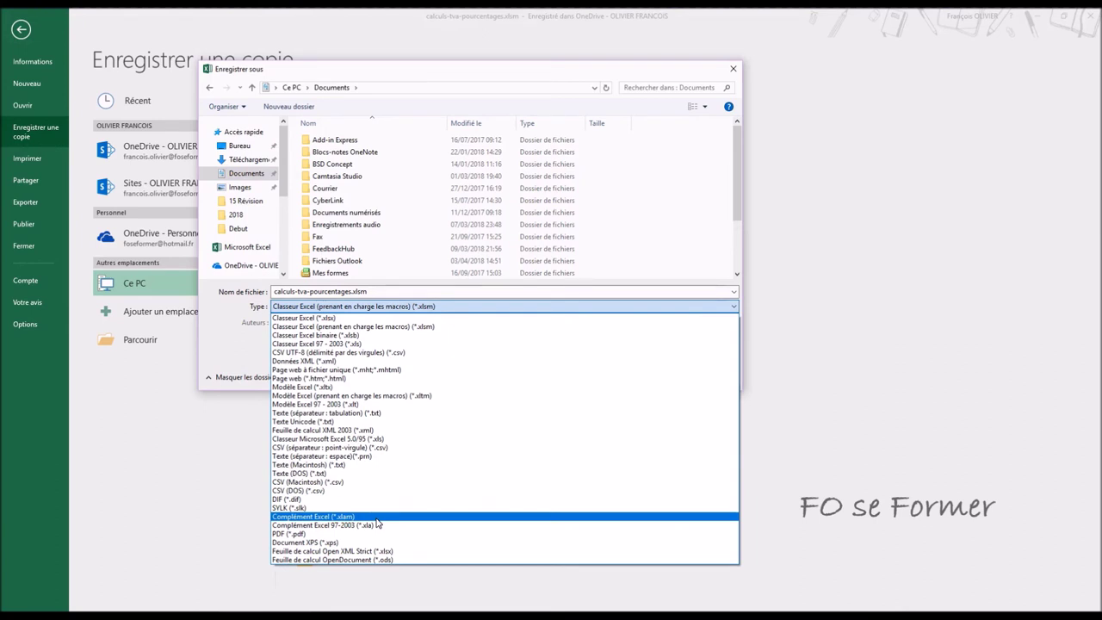
left_click(377, 518)
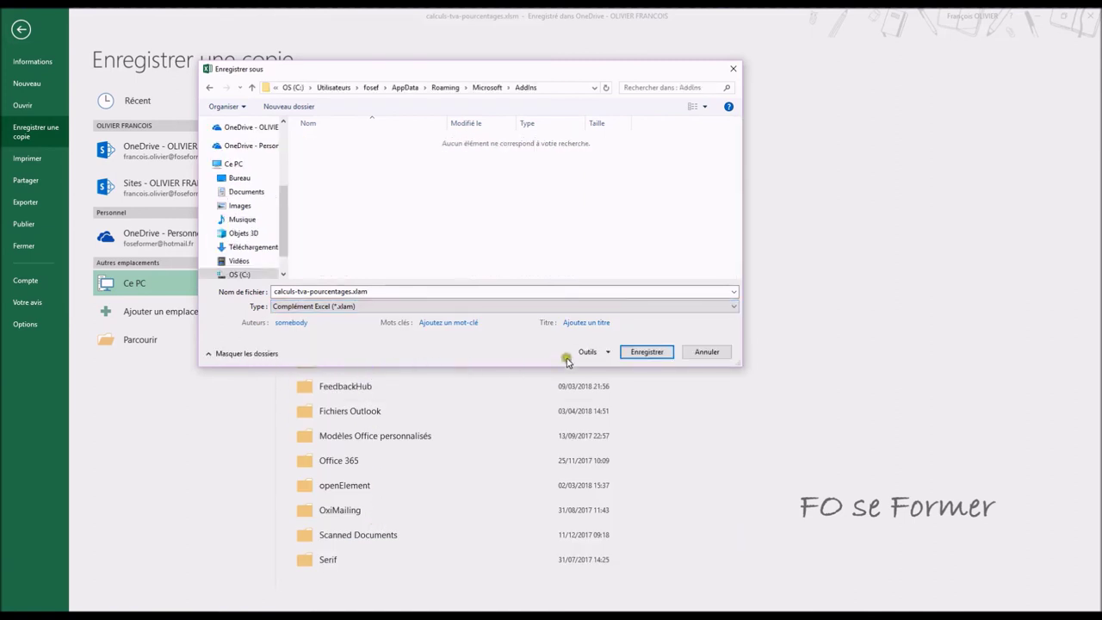
left_click(635, 353)
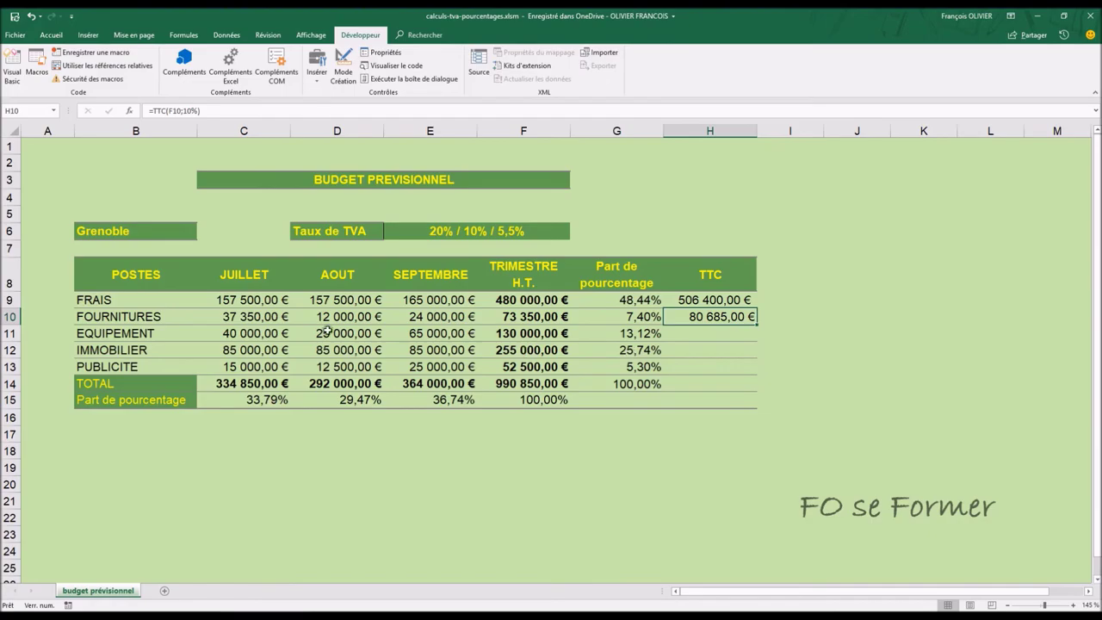
- Create a new blank workbook, start =tt in E4, then cancel it with Escape
left_click(16, 34)
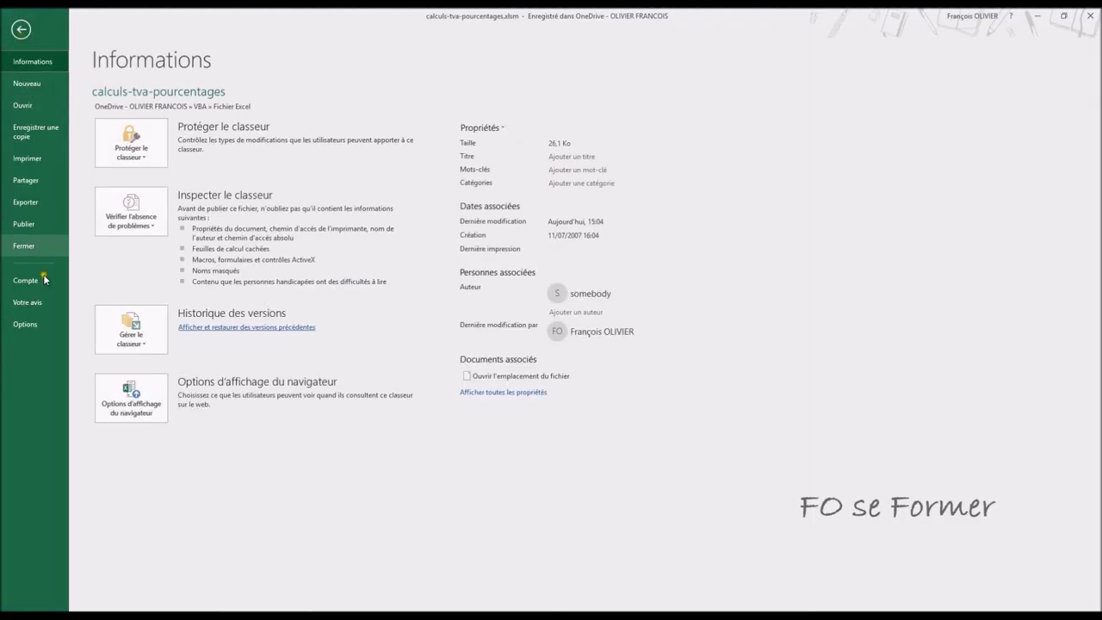
left_click(32, 86)
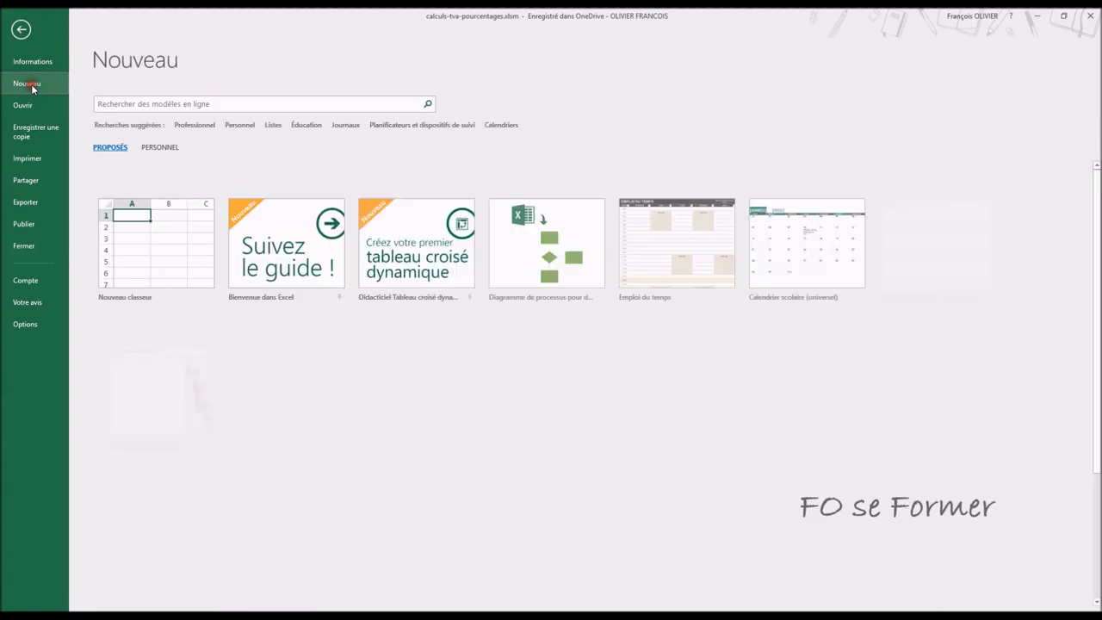
left_click(142, 236)
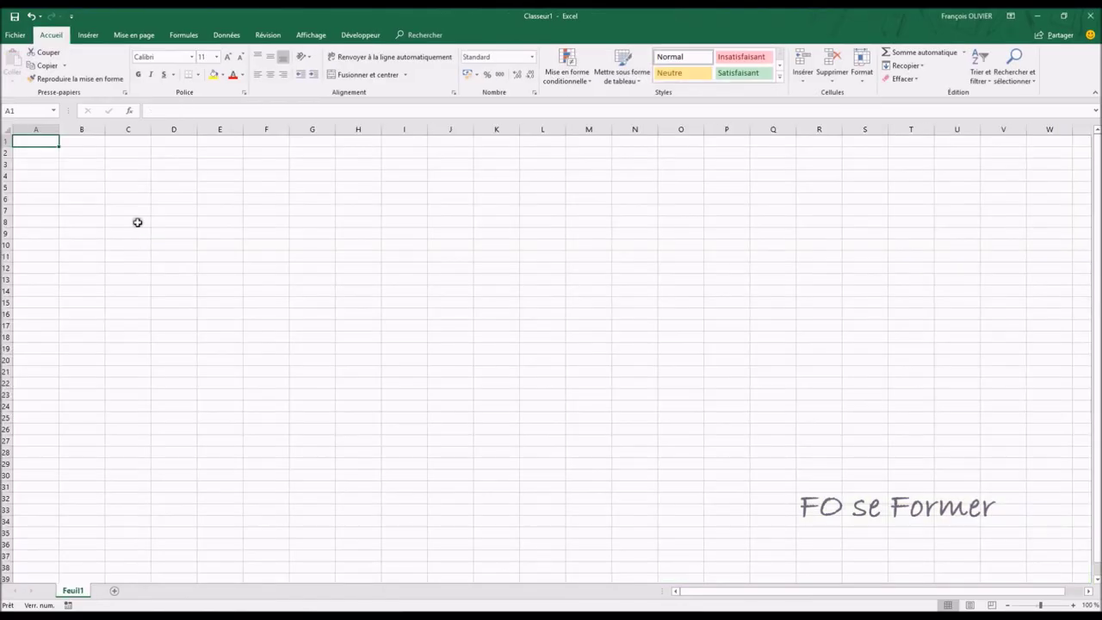
left_click(226, 178)
type("=")
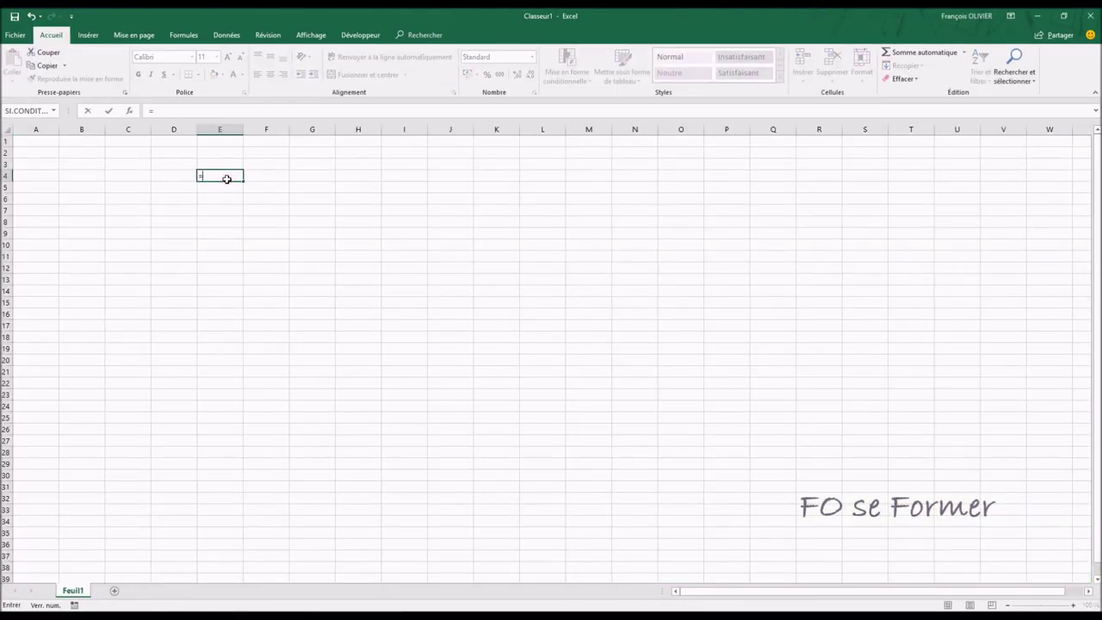
type("tt")
key("Escape")
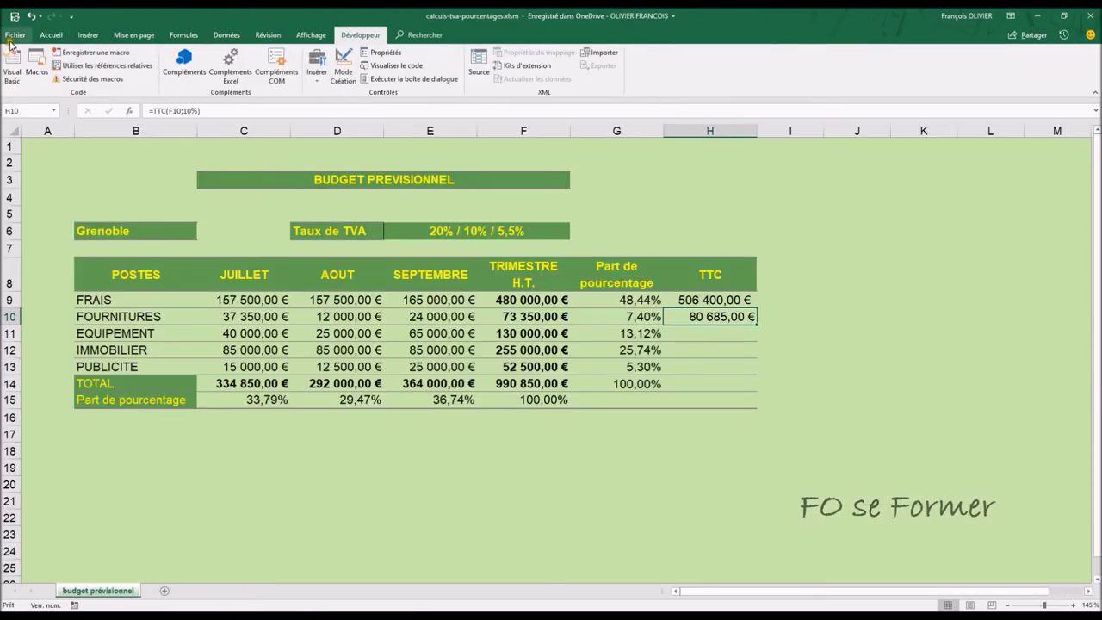
- Tick Calculs-Tva-Pourcentages in the Excel add-ins manager under Options > Compléments and confirm
left_click(12, 38)
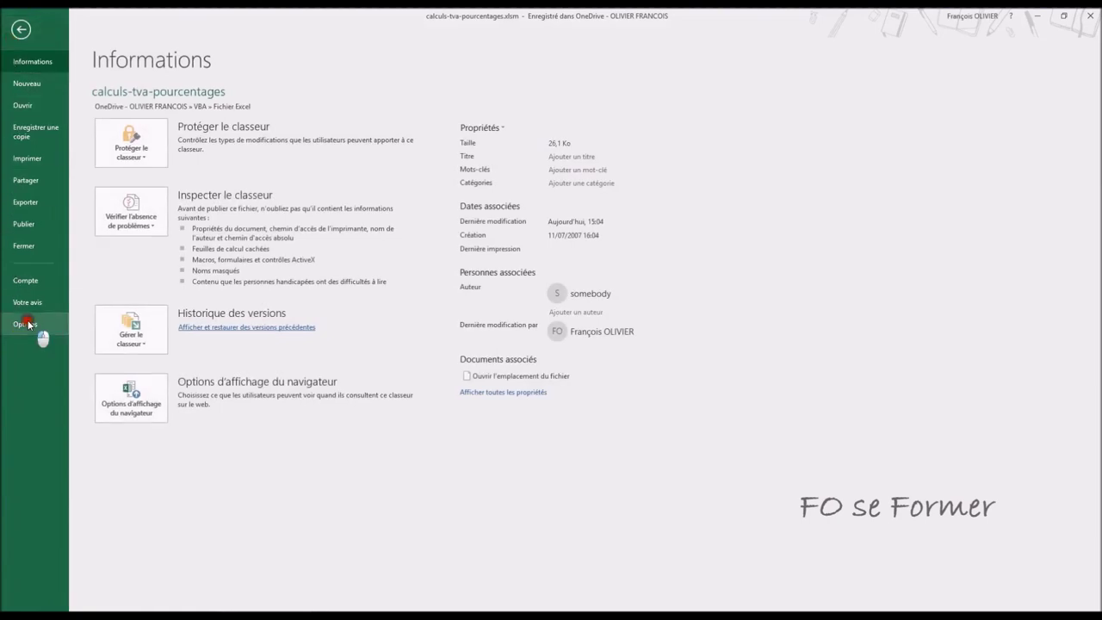
left_click(24, 330)
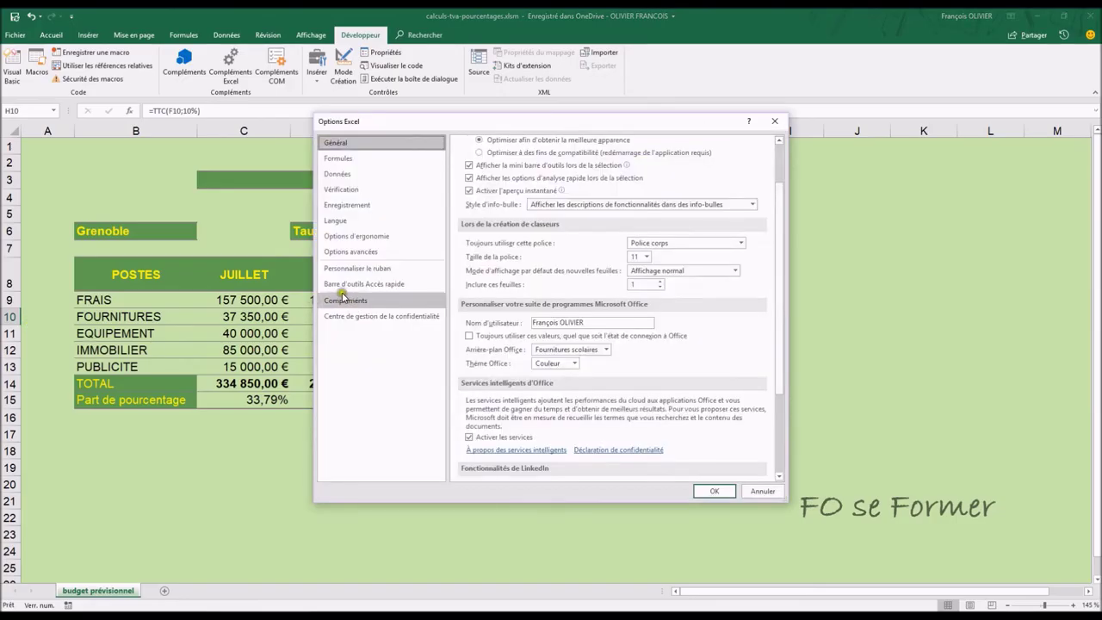
left_click(335, 301)
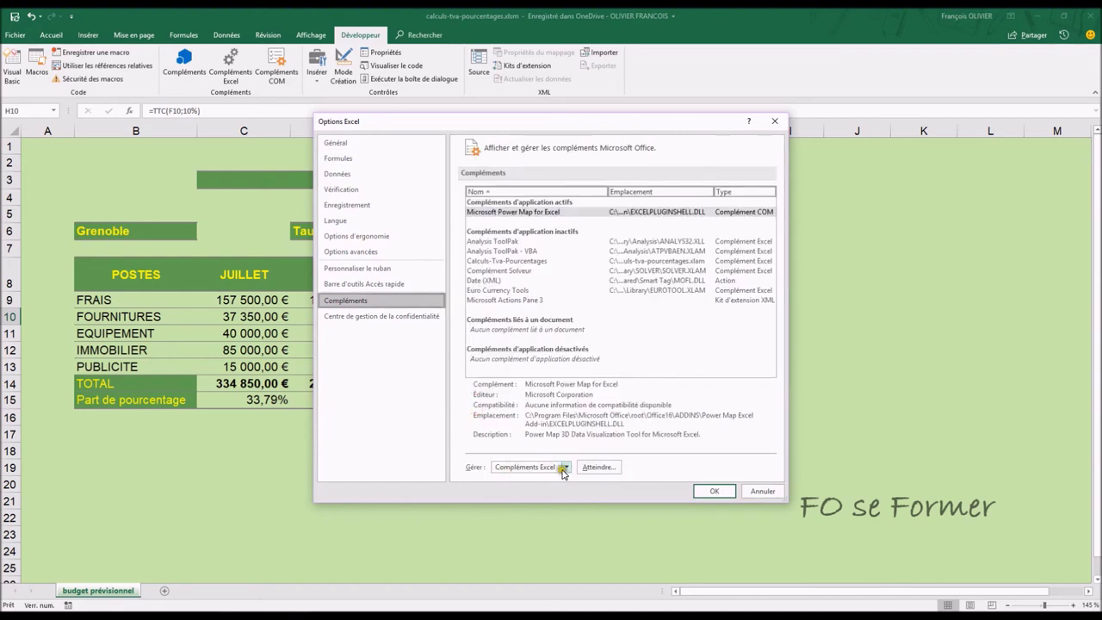
left_click(566, 467)
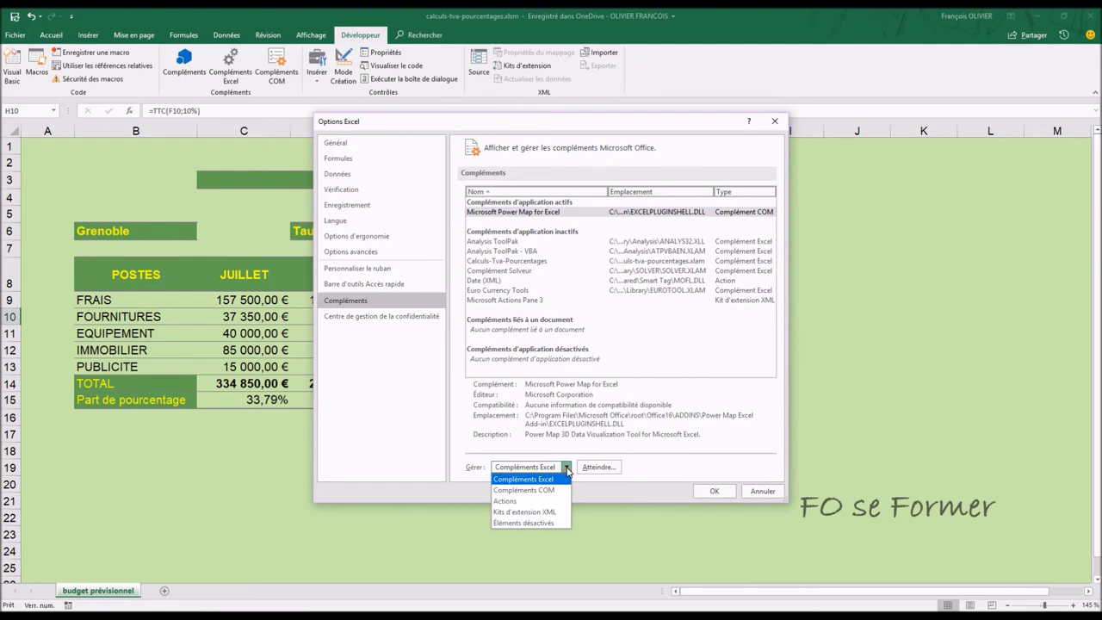
left_click(568, 471)
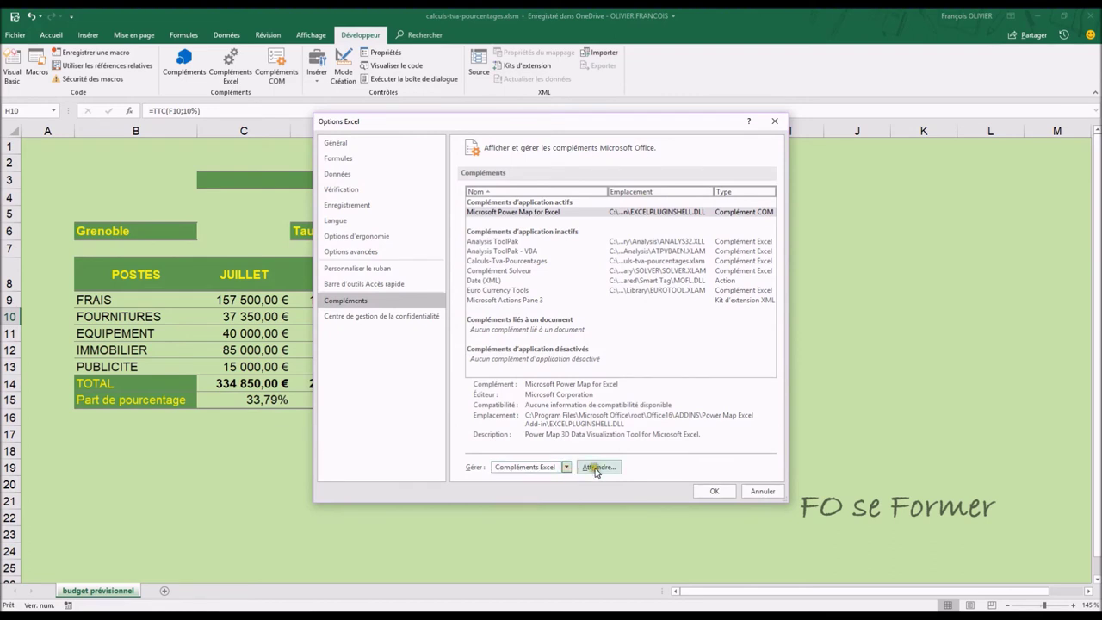
left_click(596, 467)
left_click_drag(464, 315, 483, 260)
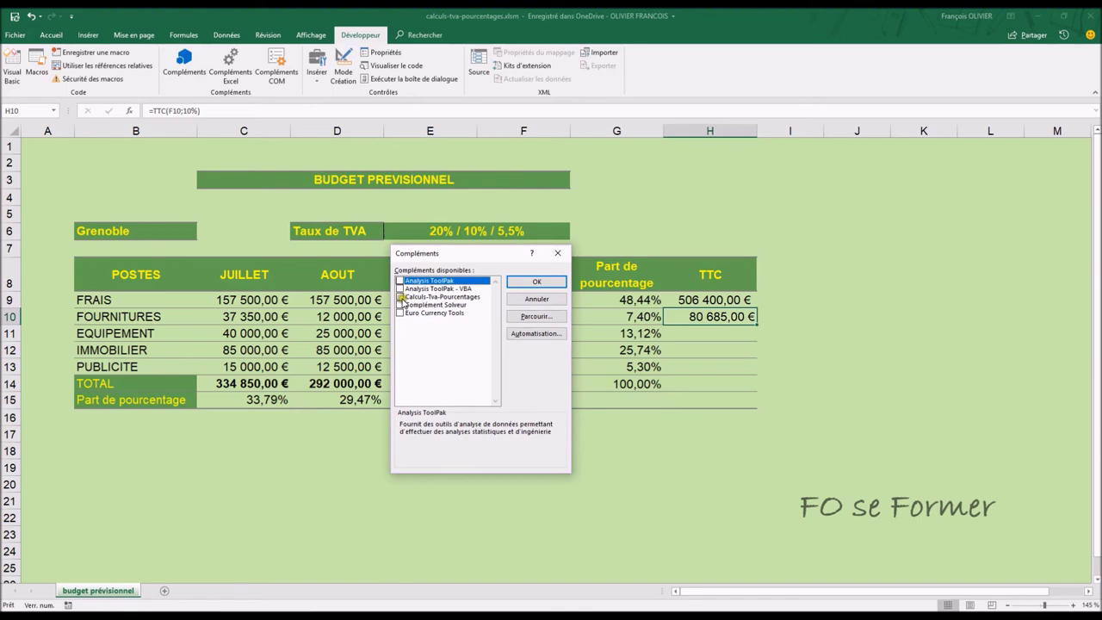
left_click(399, 298)
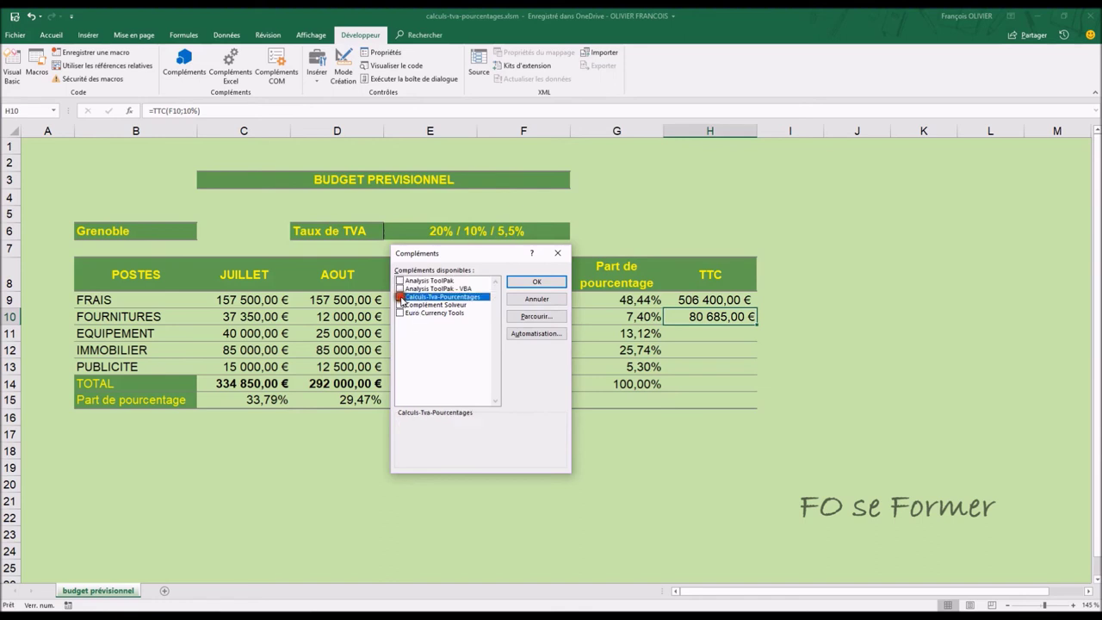
left_click(527, 282)
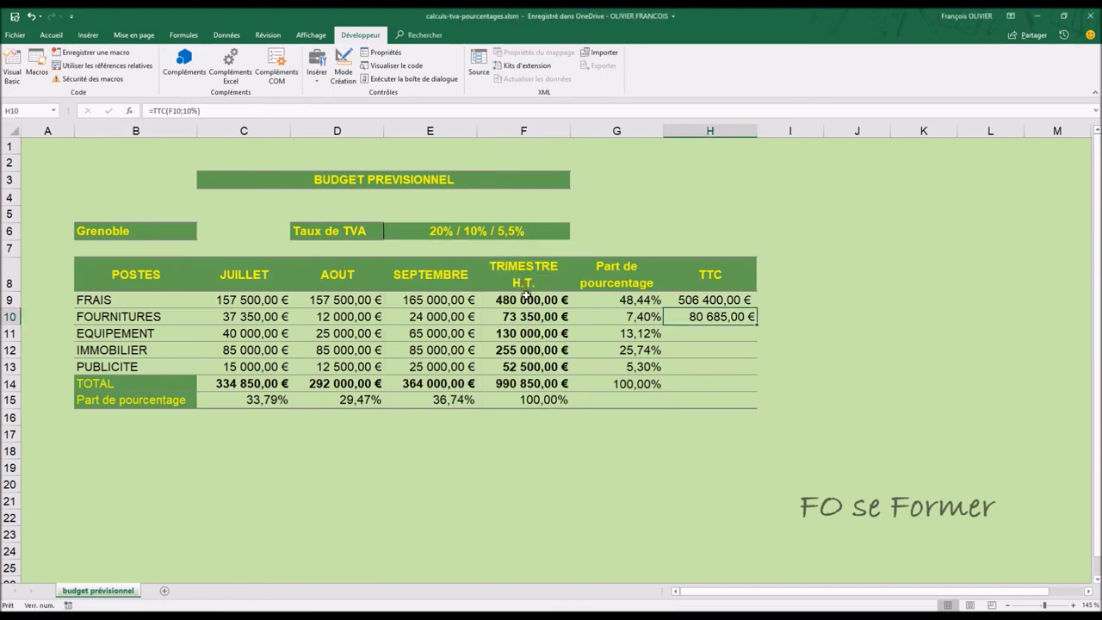
- Create a new blank workbook, Classeur2, from the File menu
left_click(15, 35)
left_click(27, 84)
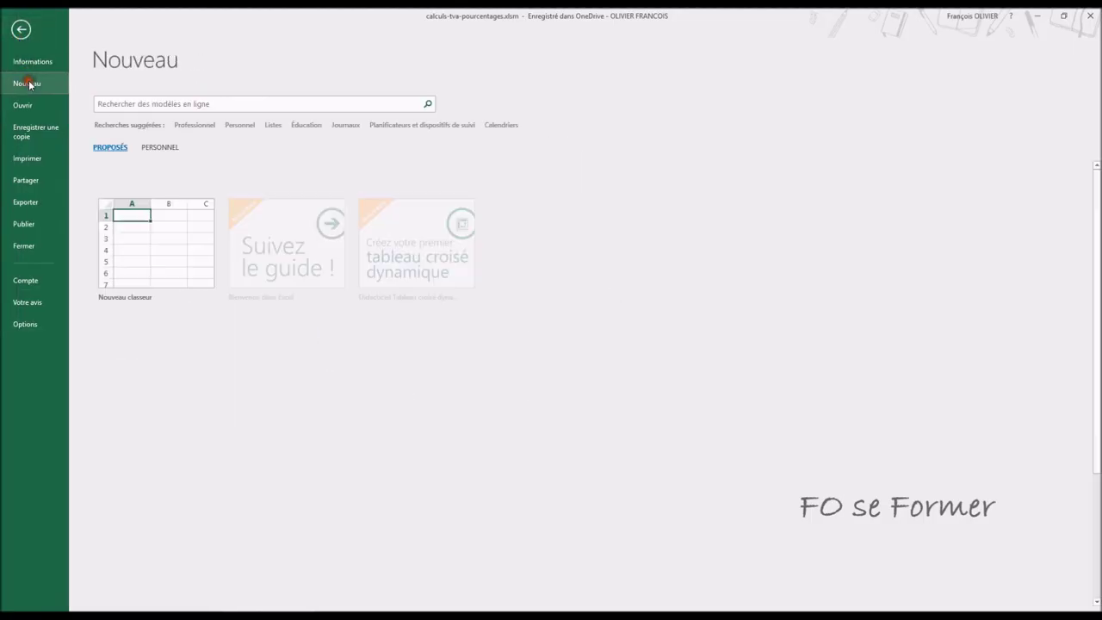
left_click(144, 246)
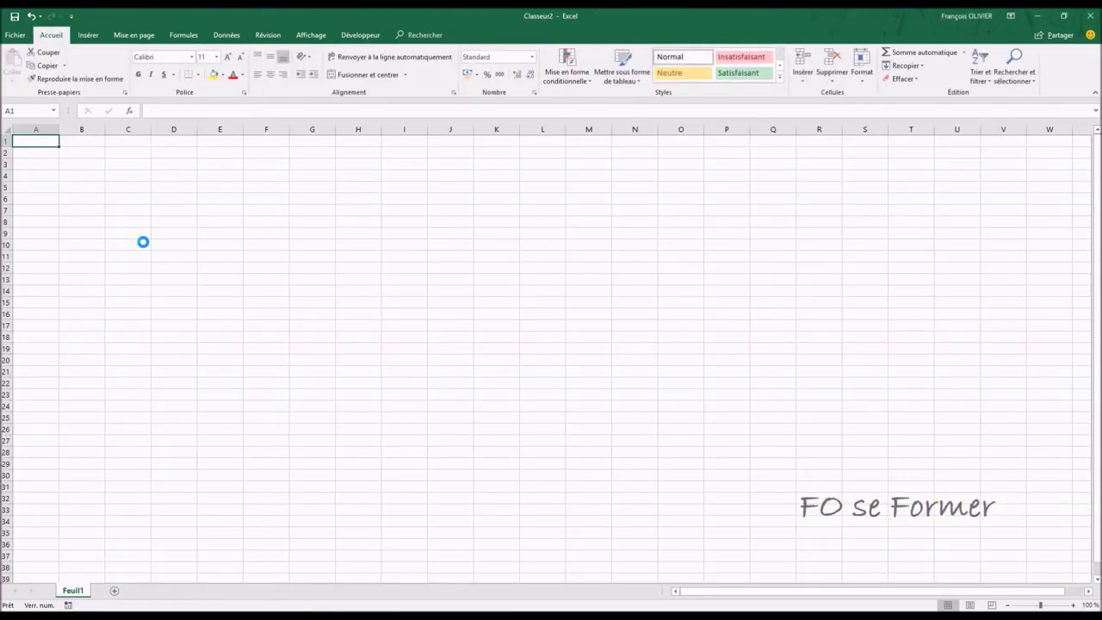
- In E6, insert =TTC() from autocomplete, view its HT and Taux_TVA arguments, then cancel
left_click(226, 199)
type("=tt")
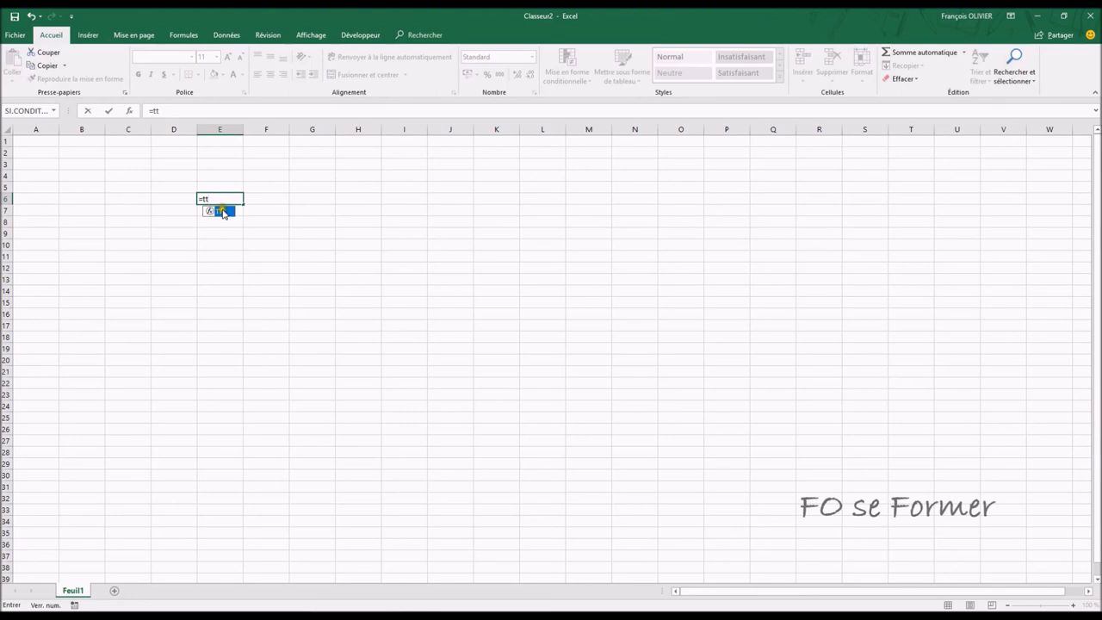
left_click(223, 212)
left_click(223, 212)
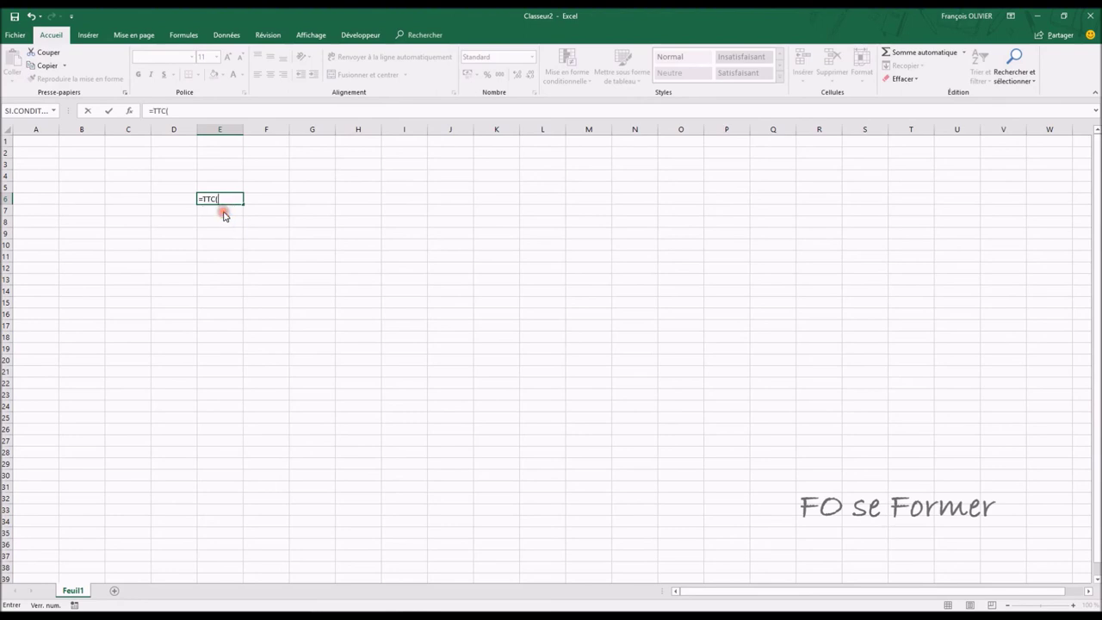
left_click(130, 113)
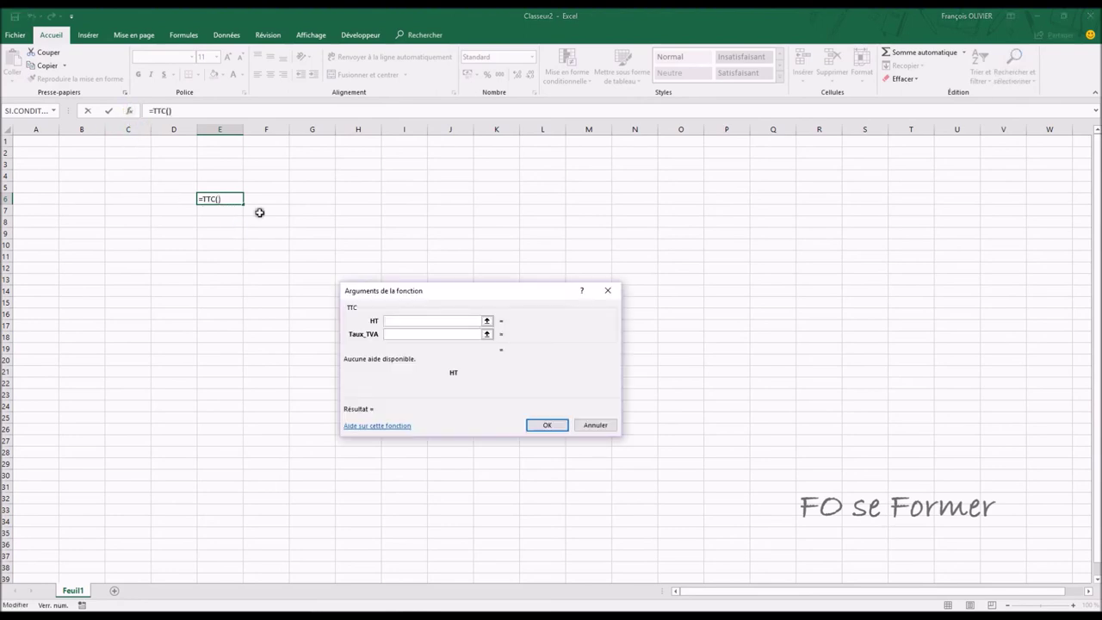
left_click(590, 424)
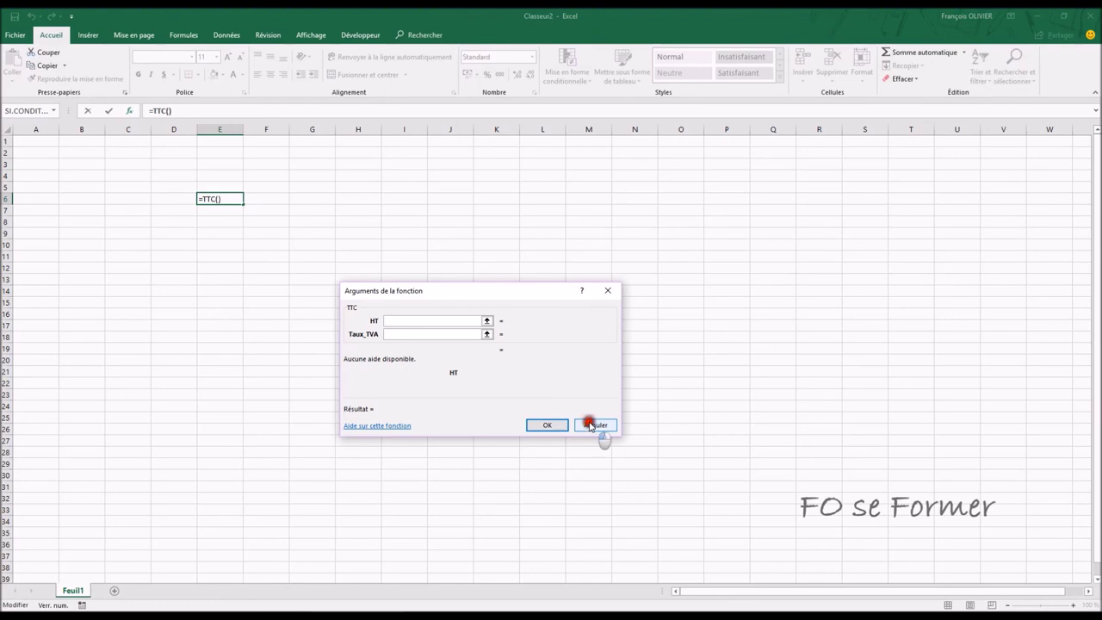